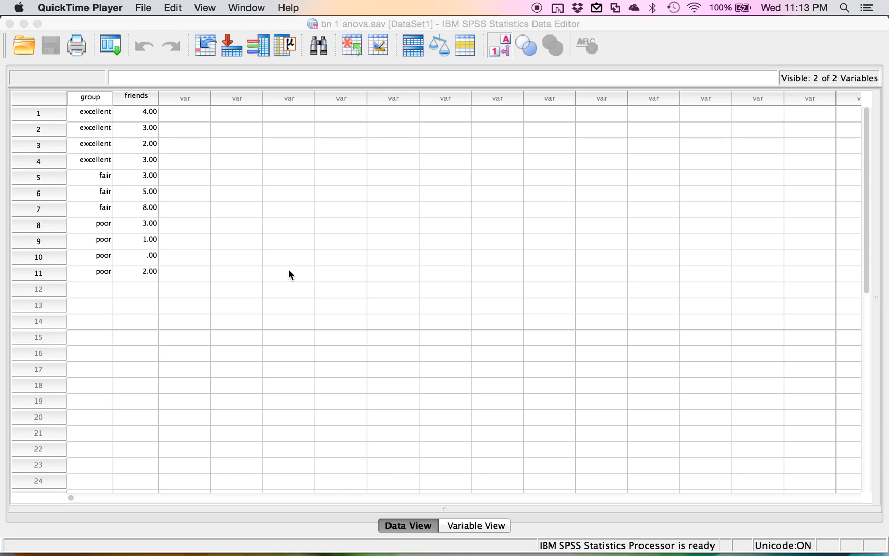
Step: Turn value labels off so the group column shows codes 1.00, 2.00 and 3.00
click(288, 274)
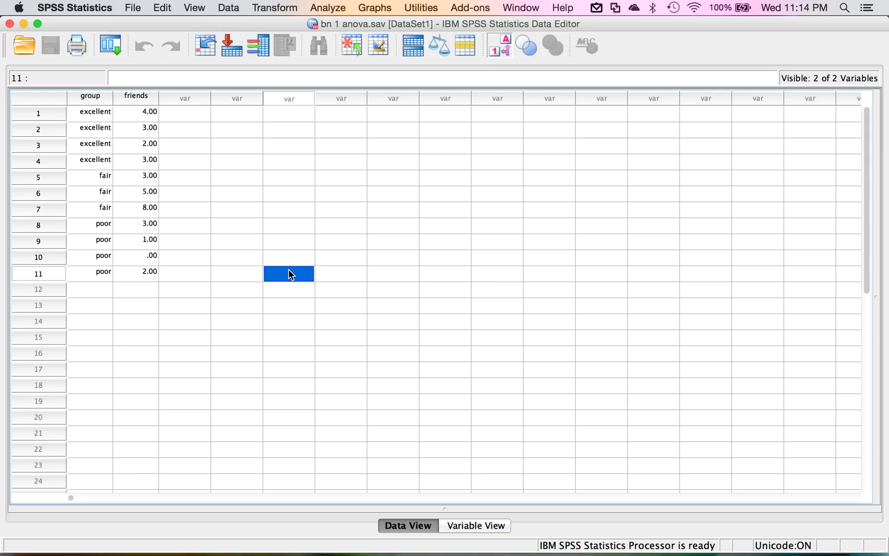
click(107, 113)
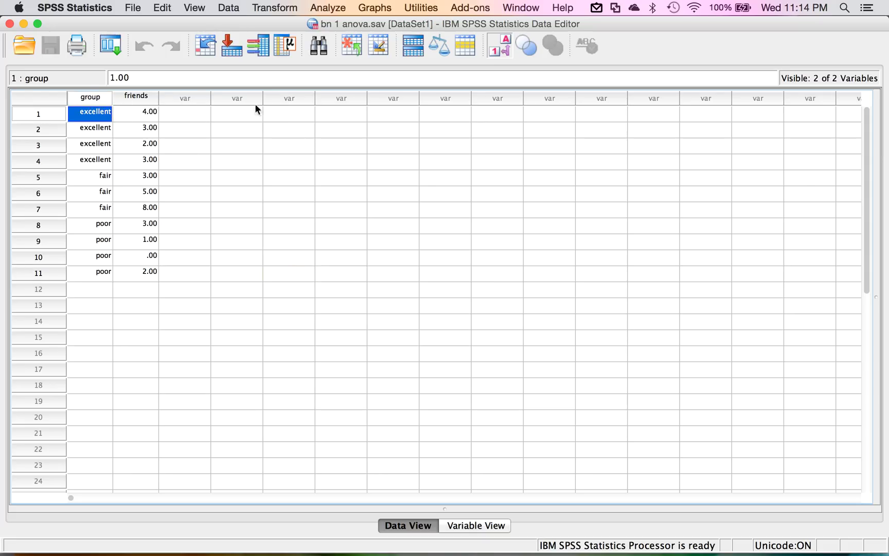
click(494, 42)
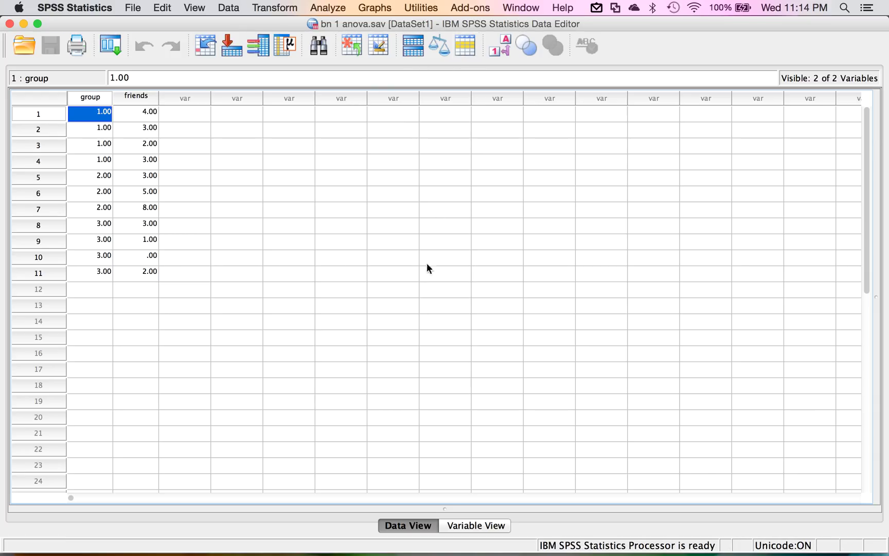
Step: Inspect the group variable's value labels in Variable View without changing them
double_click(95, 100)
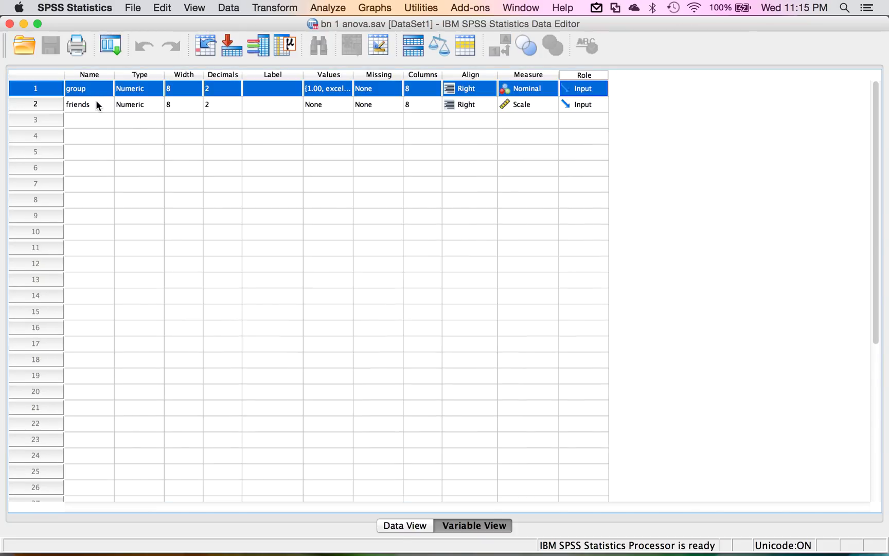
click(343, 91)
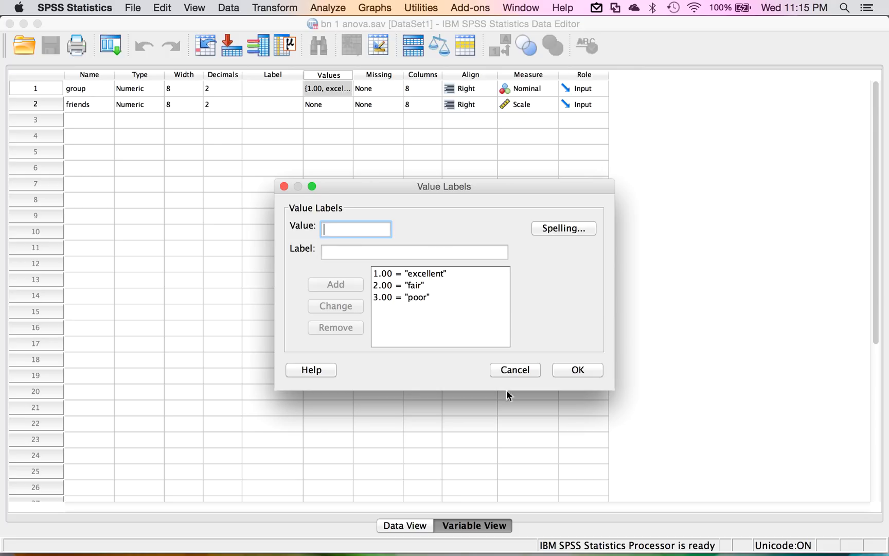
click(513, 369)
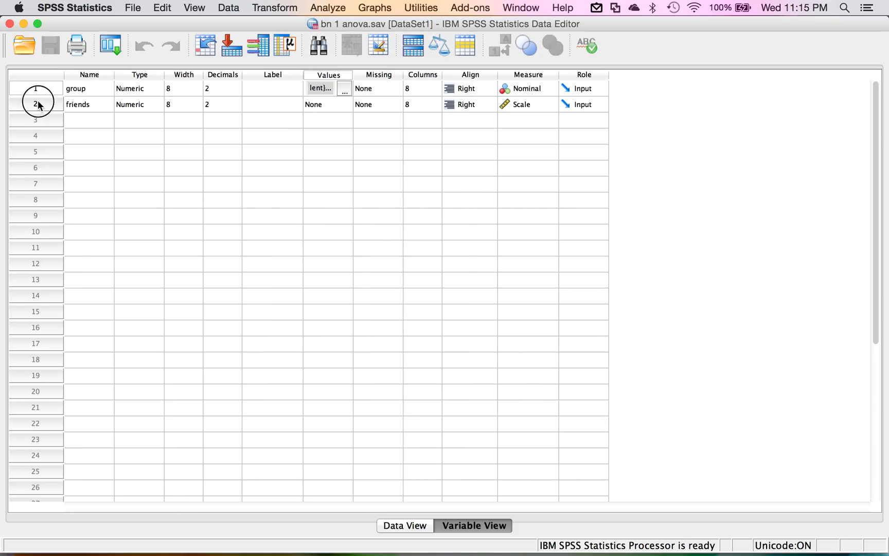
Step: Back in Data View, turn value labels on to show excellent, fair and poor
double_click(38, 105)
scroll(324, 241, down, 1)
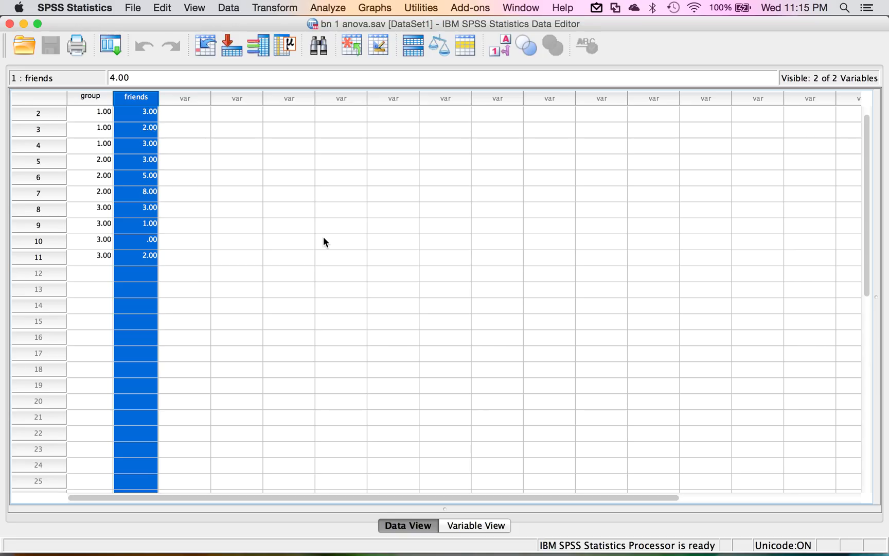
click(499, 45)
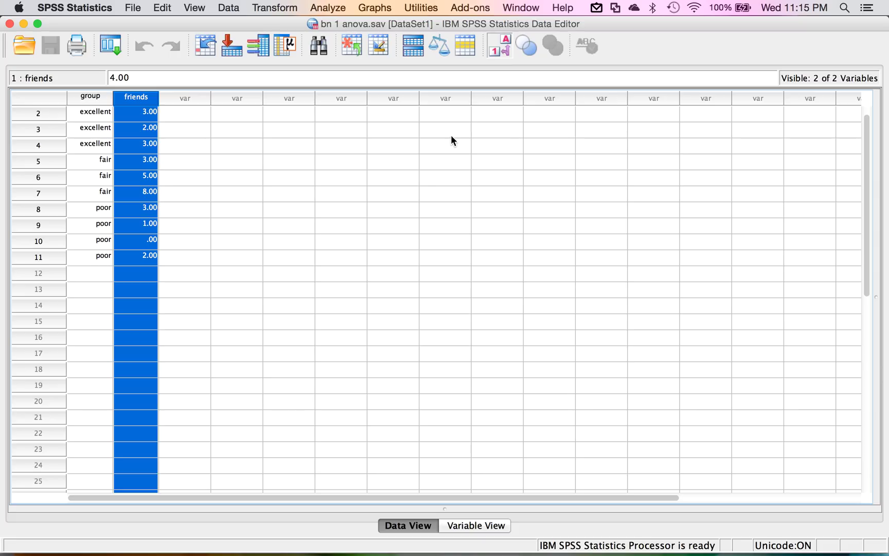
Step: Open the One-Way ANOVA dialog from Analyze > Compare Means
click(343, 8)
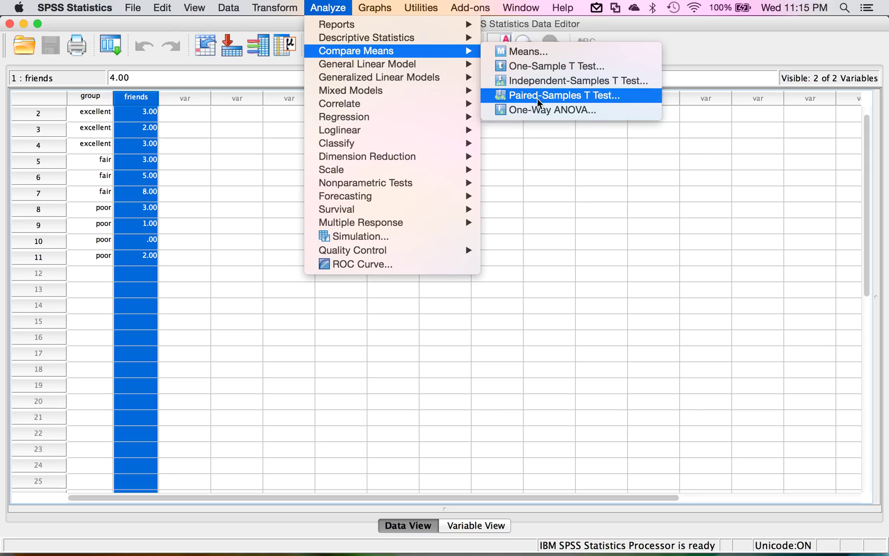
mouse_move(356, 51)
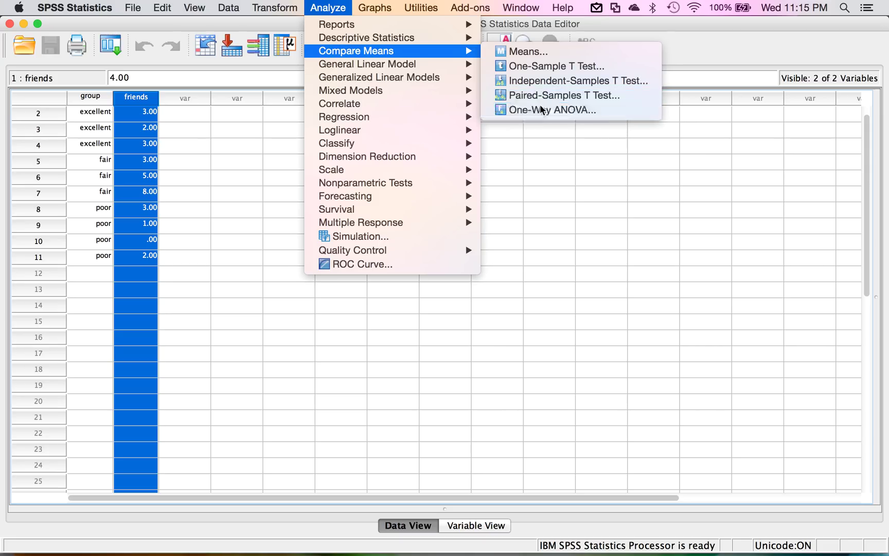
click(542, 110)
drag(324, 198, 488, 89)
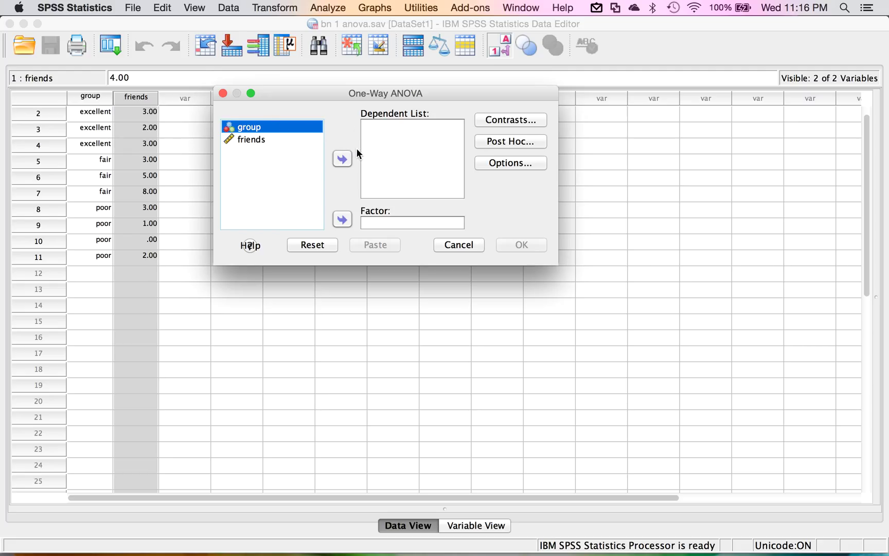
Step: Assign group as the Factor and friends as the Dependent List
click(284, 131)
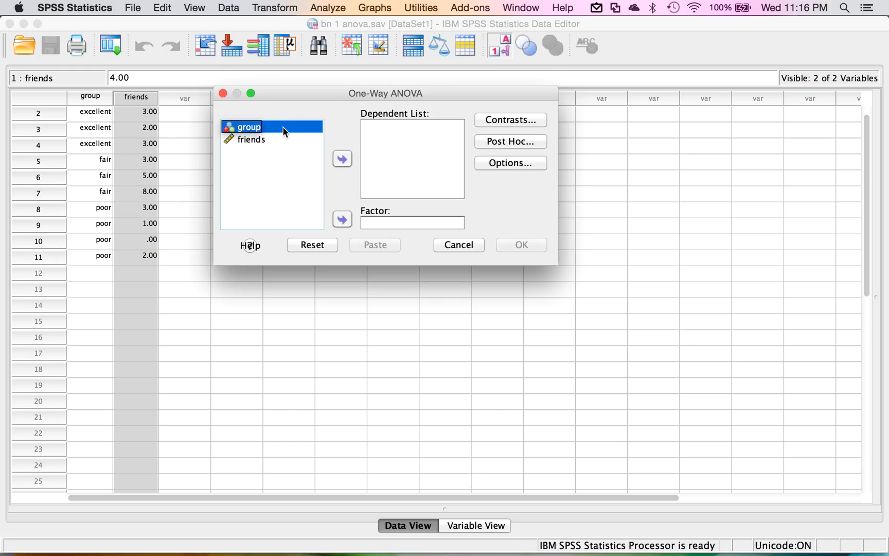
mouse_move(283, 128)
mouse_down()
mouse_move(391, 229)
mouse_move(389, 221)
mouse_up()
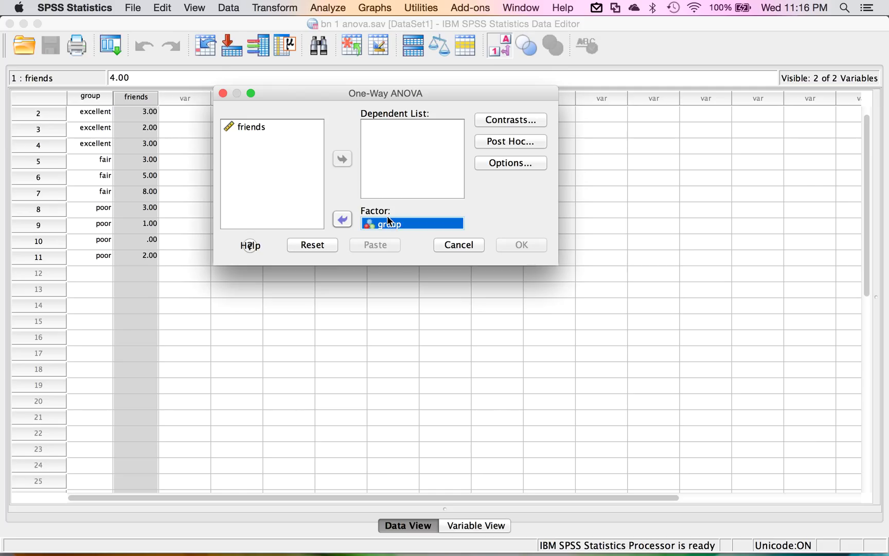
click(264, 128)
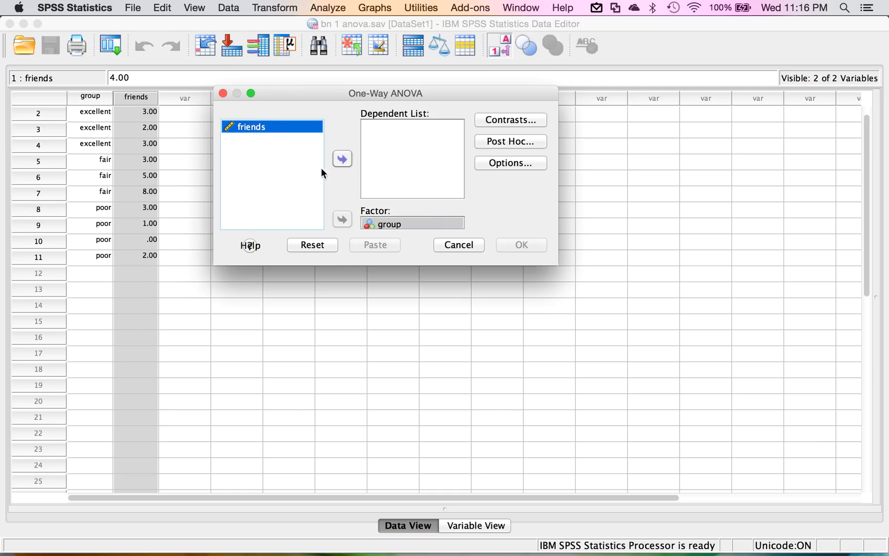
click(348, 157)
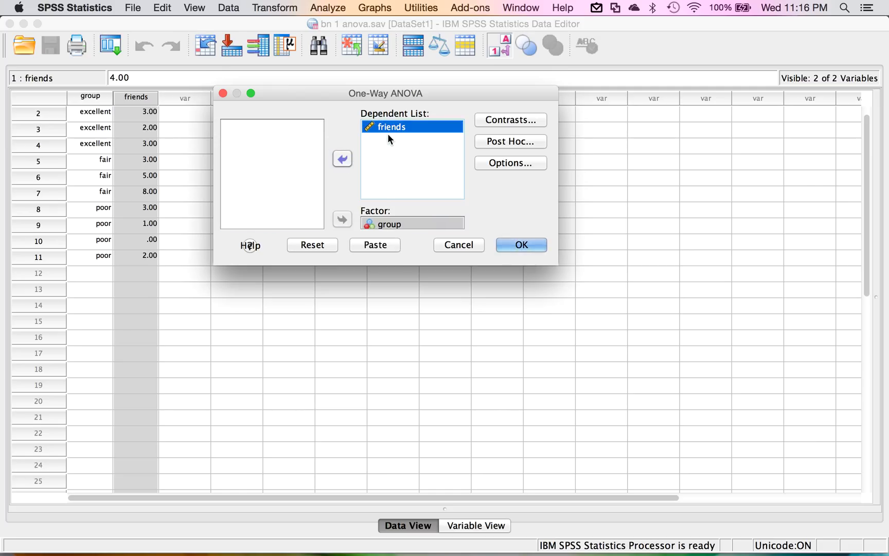
drag(388, 133, 427, 123)
Step: In the Post Hoc options, tick Tukey pairwise comparisons
click(495, 139)
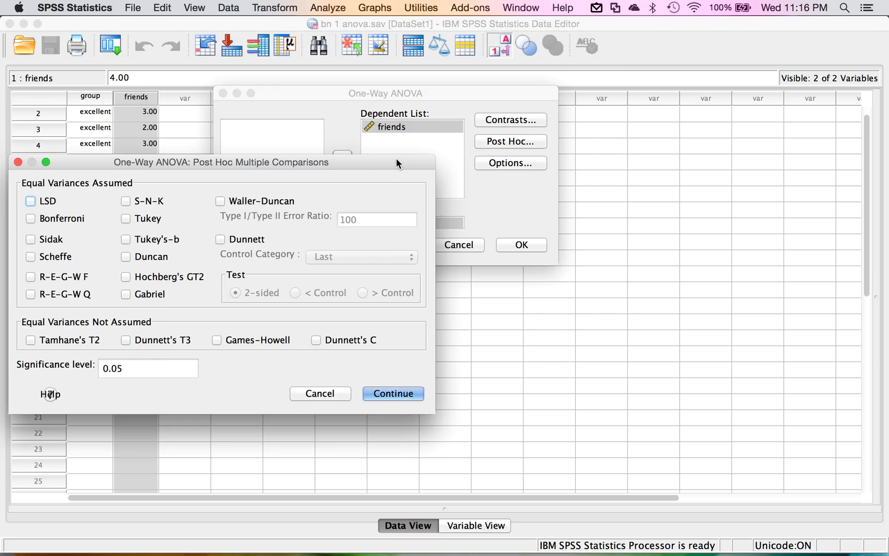
drag(396, 164, 549, 98)
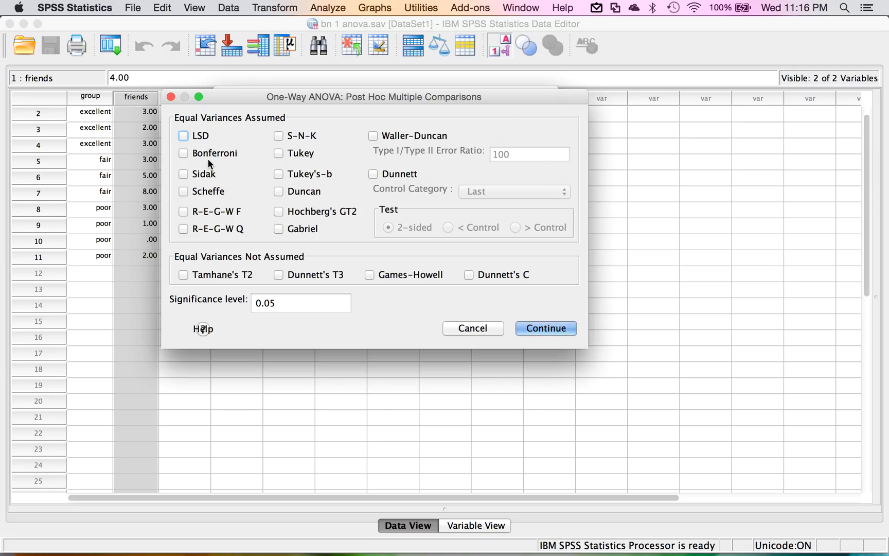
click(295, 156)
Step: Add Descriptive statistics in Options and run the one-way ANOVA
click(541, 330)
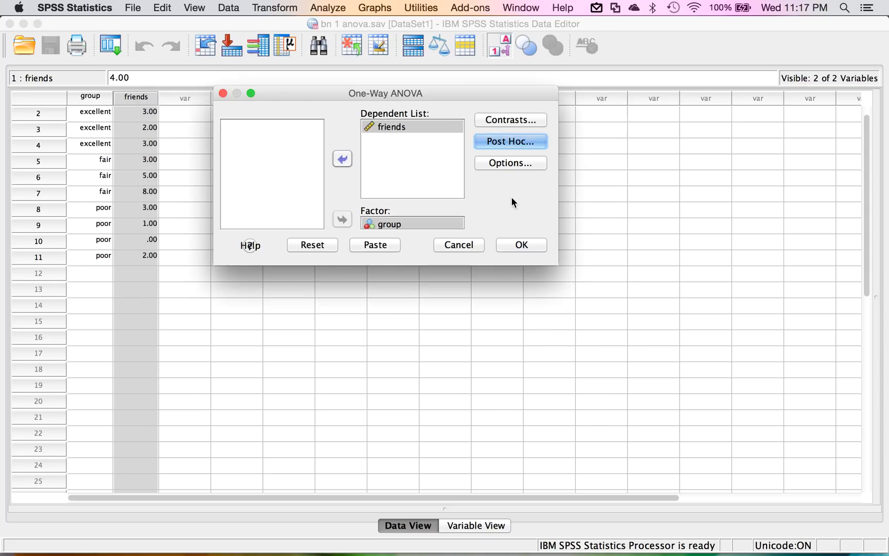
click(499, 163)
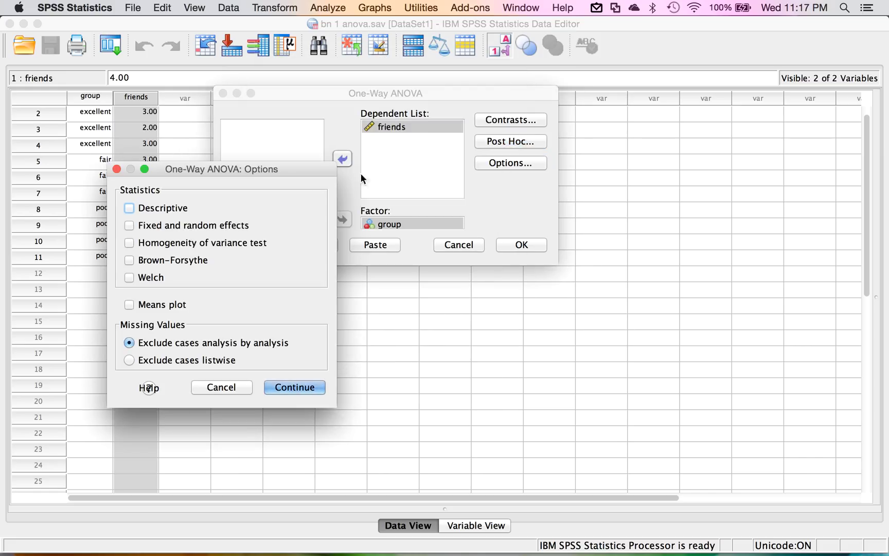
click(179, 215)
click(317, 386)
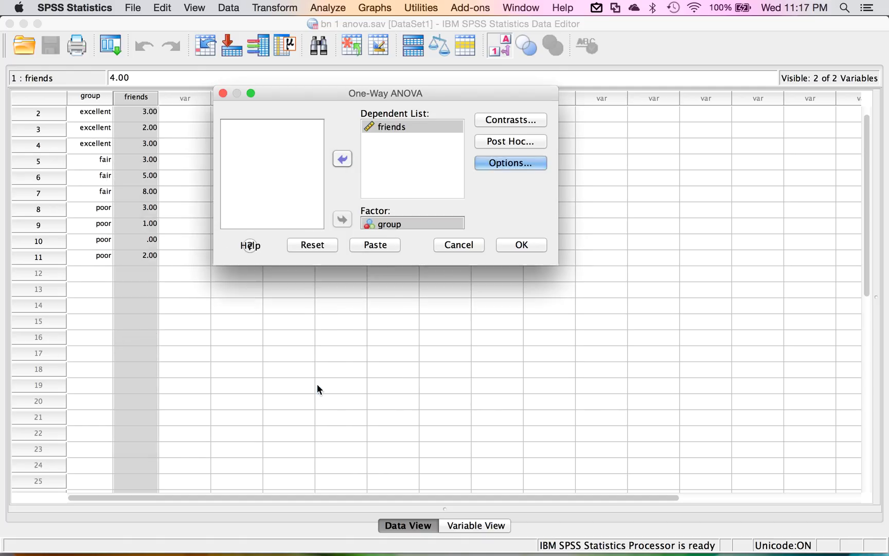
click(512, 247)
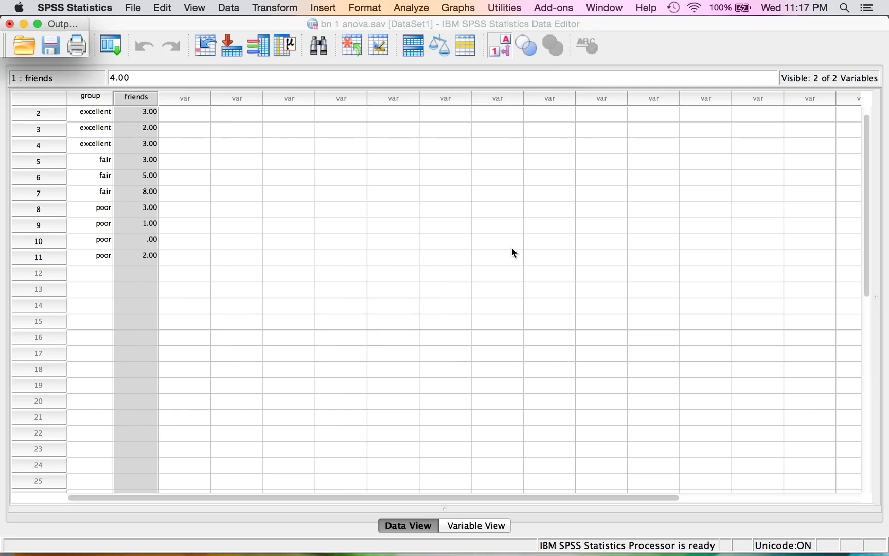
Step: Widen the Output Viewer to show the full ANOVA and Tukey tables, and launch Word
drag(74, 25, 1, 159)
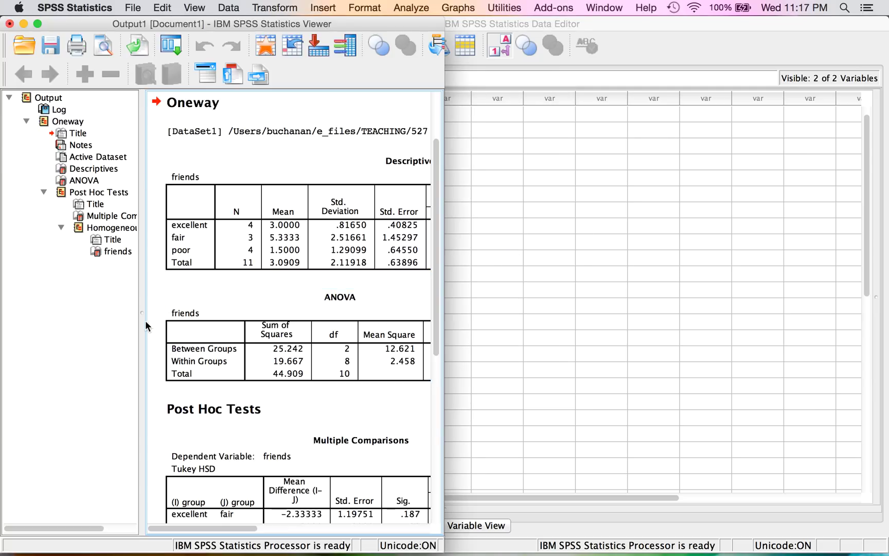
click(143, 317)
drag(142, 317, 21, 314)
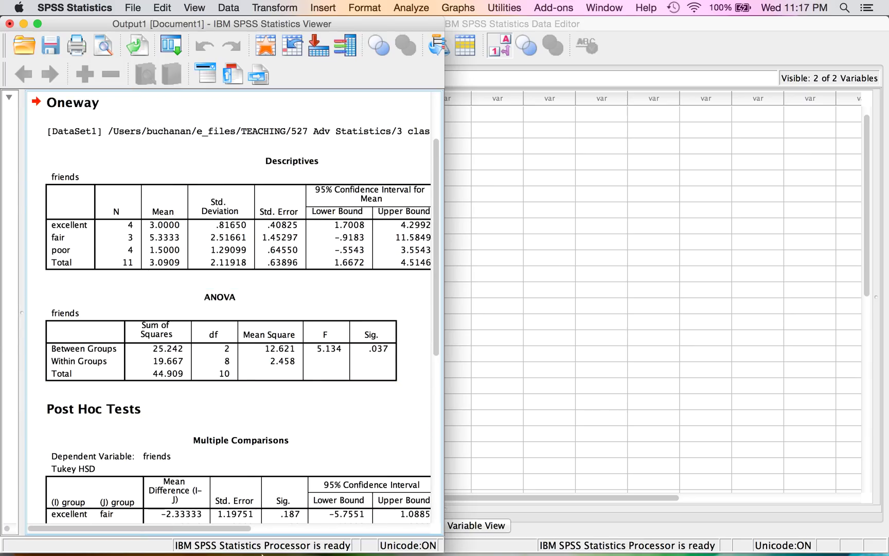
click(363, 527)
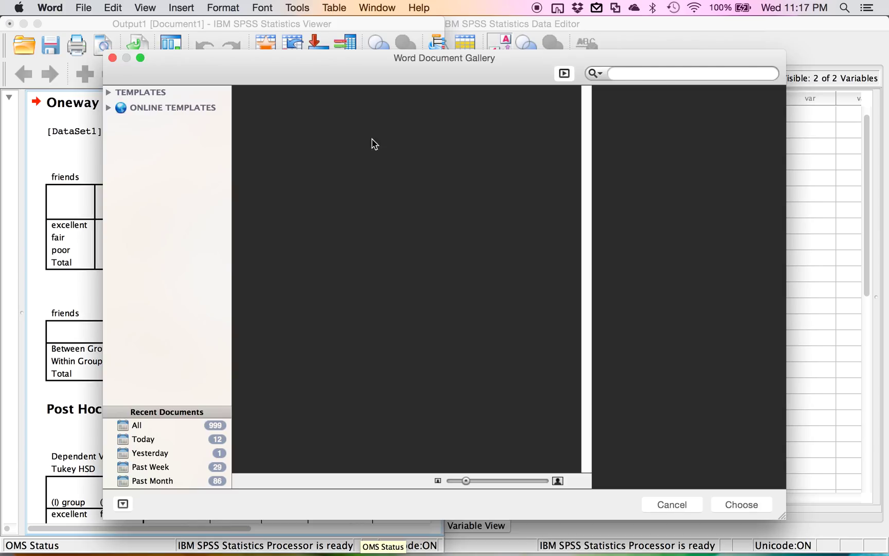
Step: Create a new blank Word document positioned beside the SPSS results
double_click(297, 132)
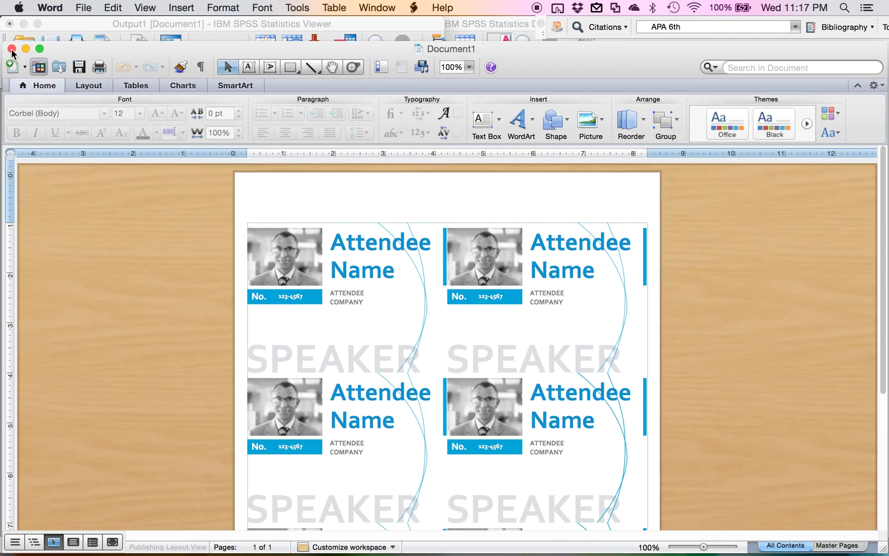
click(13, 46)
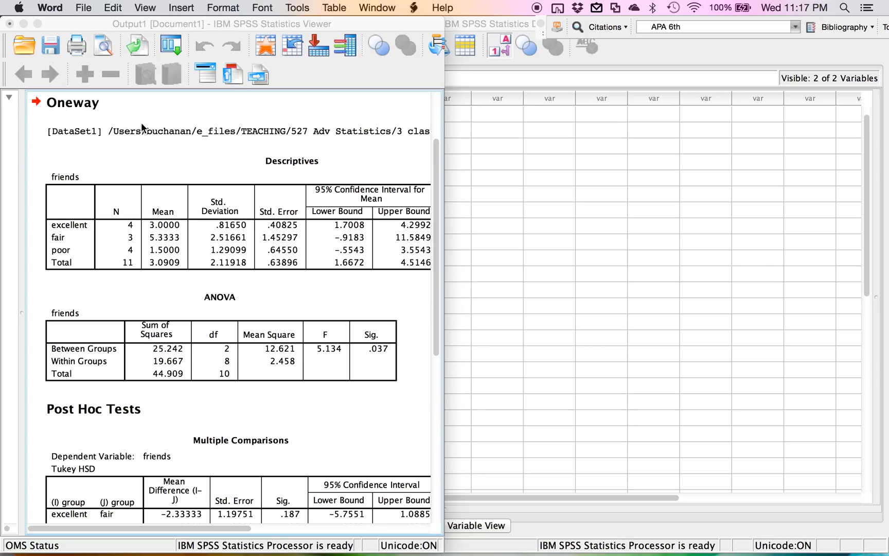
key(super+n)
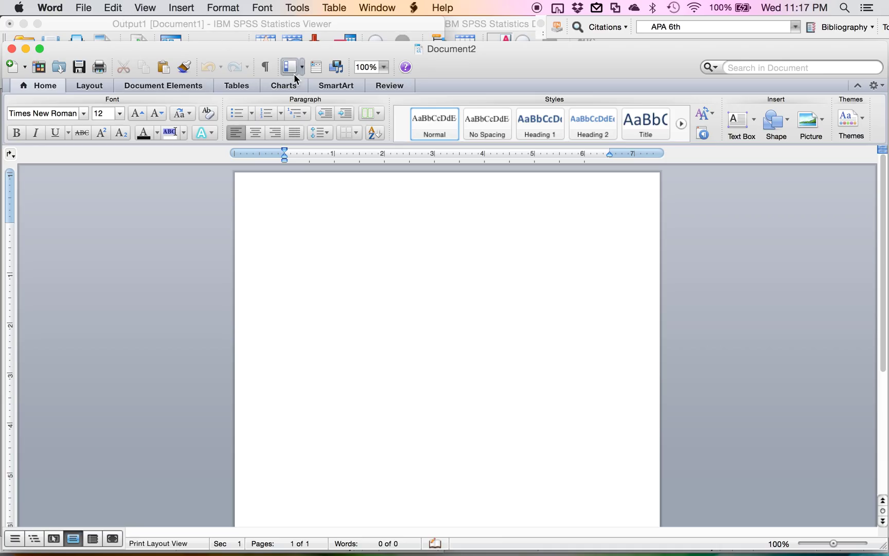
drag(311, 49, 888, 278)
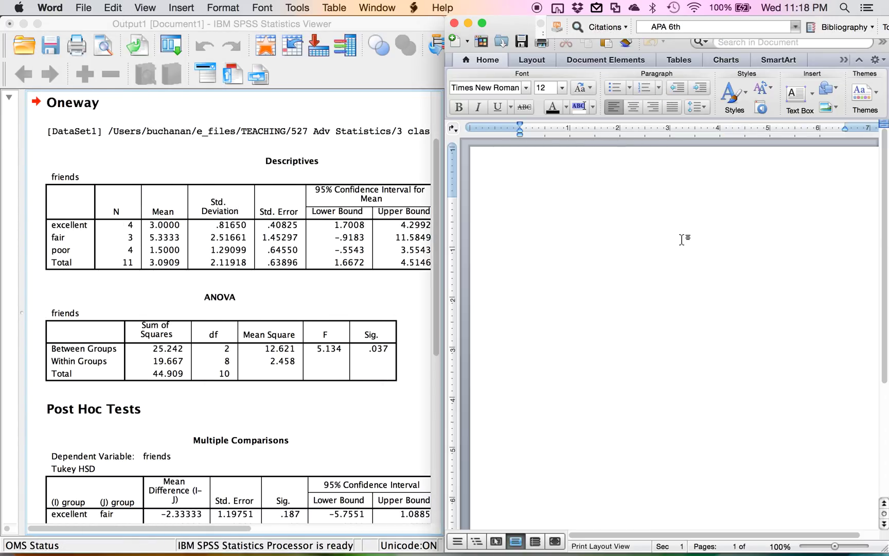
Step: Type the Excellent line with italic M = 3.00, SD = 0.82
text(Ex)
key(BackSpace)
key(BackSpace)
drag(833, 547, 842, 551)
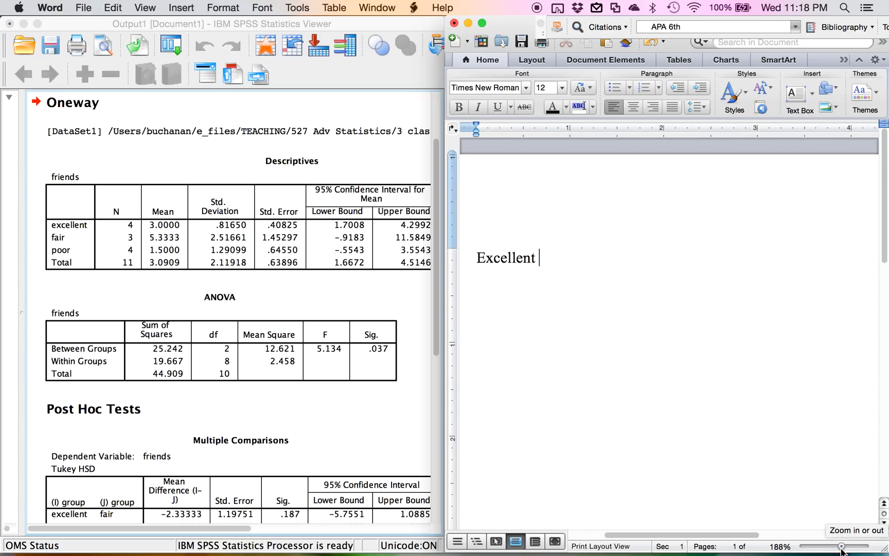
key(super+i)
text(M)
key(super+i)
text(3.0)
text(0,)
key(super+i)
text(SD)
key(super+i)
key(super+space)
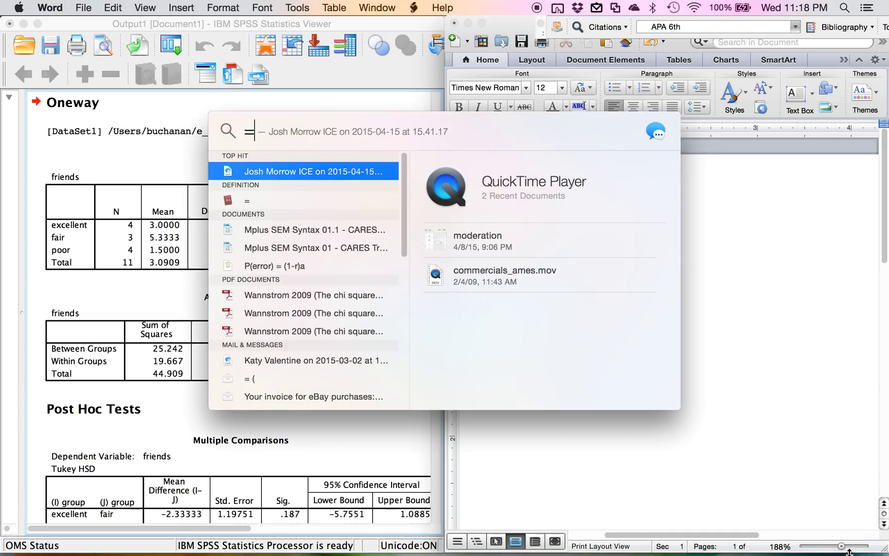
key(Escape)
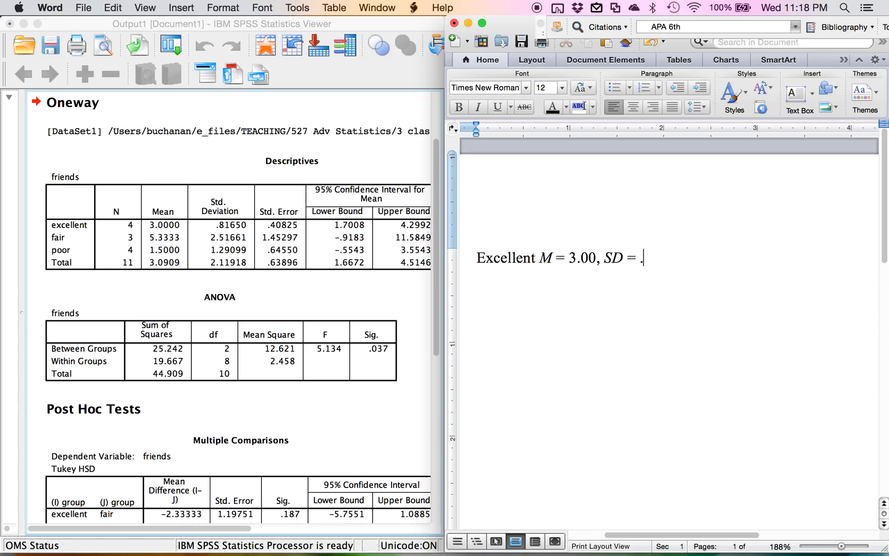
key(BackSpace)
text(0)
key(BackSpace)
text(.82)
Step: Add the Fair line with italic M = 5.33, SD = 2.52
key(Return)
text(Fa)
text(ir)
key(super+i)
text(m)
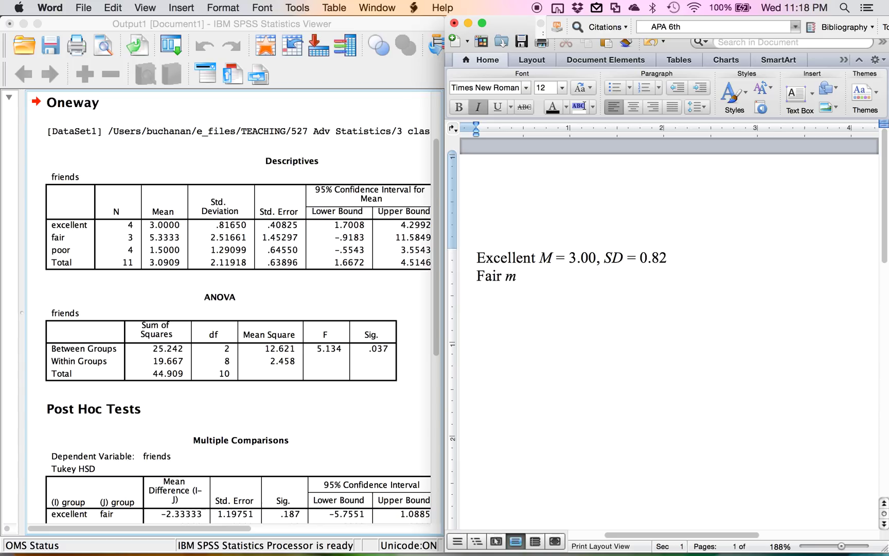
key(BackSpace)
text(M)
key(super+i)
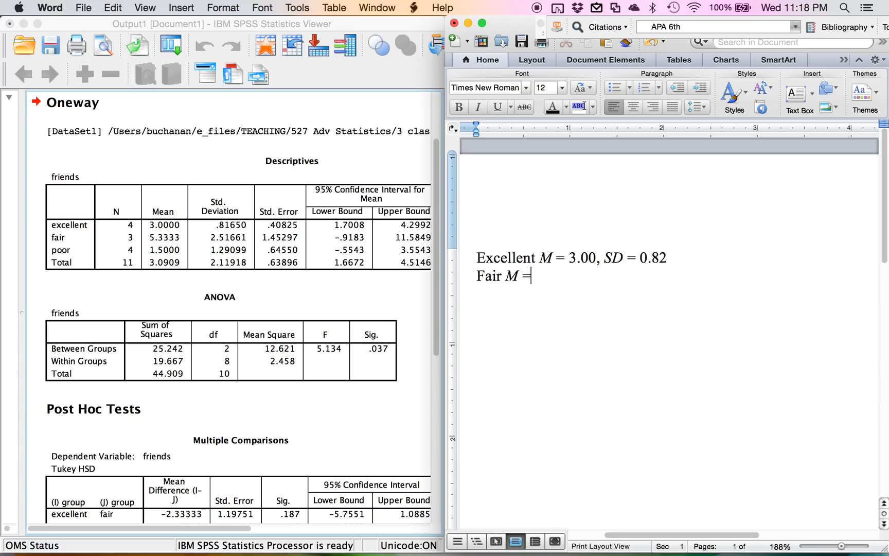
text(5.33,)
key(super+i)
text( SD)
key(super+i)
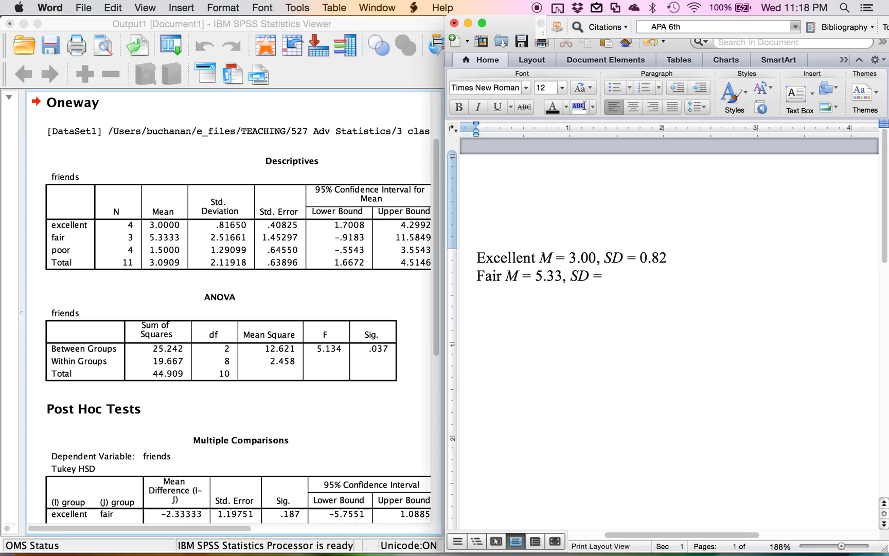
text(2.52)
Step: Add the Poor line with italic M = 1.50, SD = 1.29
key(super+i)
text(F)
key(BackSpace)
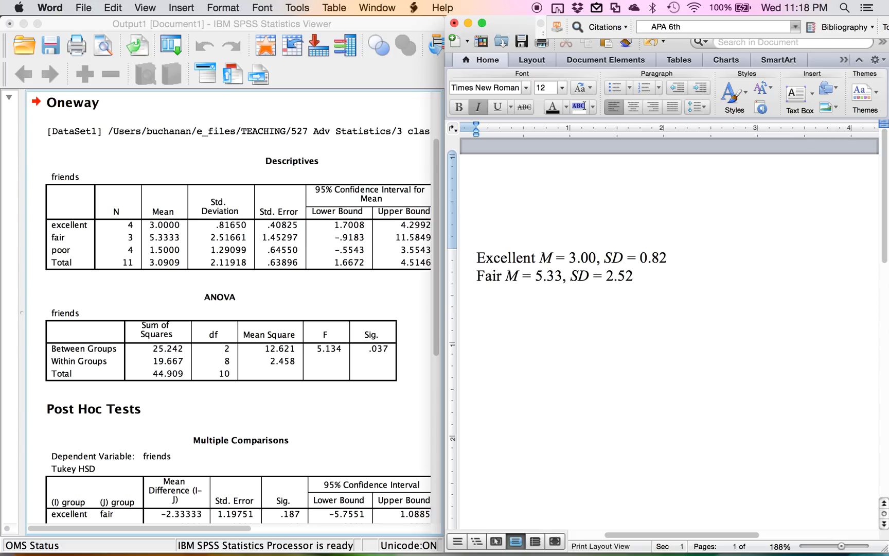
key(super+i)
text(Poor)
key(super+i)
text(m)
key(BackSpace)
text(M)
key(super+i)
text(=)
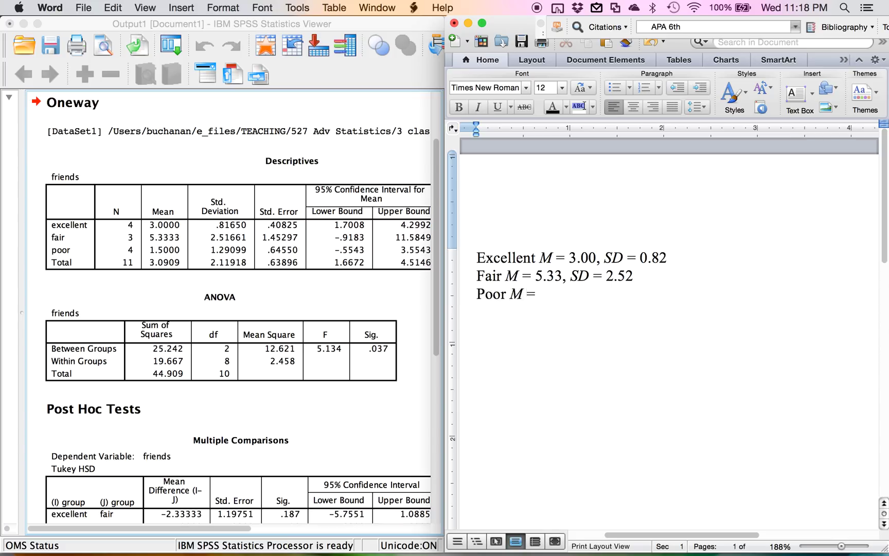
text( 1.5)
text(0,)
key(super+i)
text( SD)
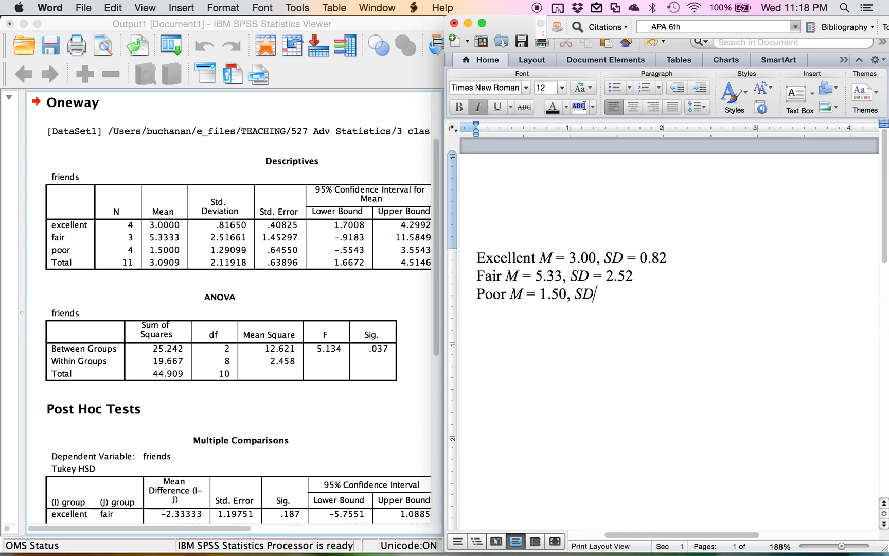
key(super+i)
text(=  1.)
text(29)
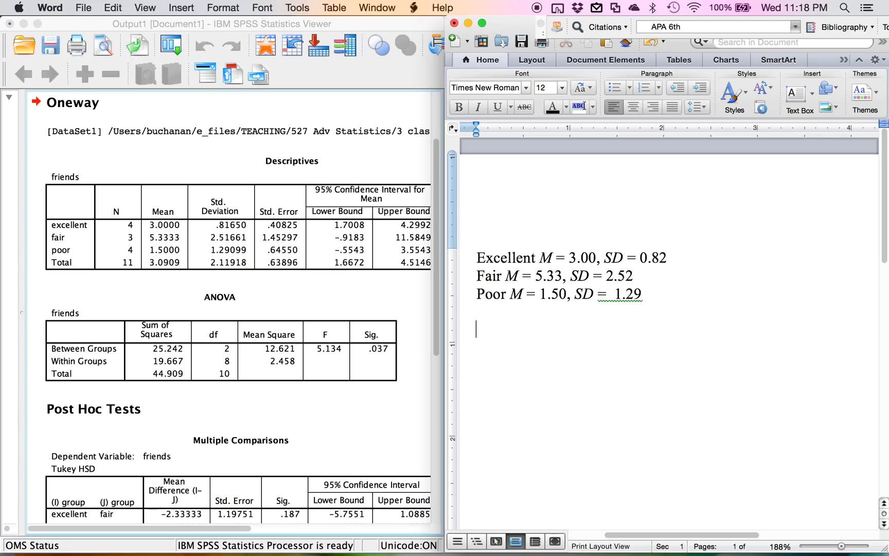
Step: Read the ANOVA df in SPSS, then type italic F followed by (2,8) below Poor
click(175, 366)
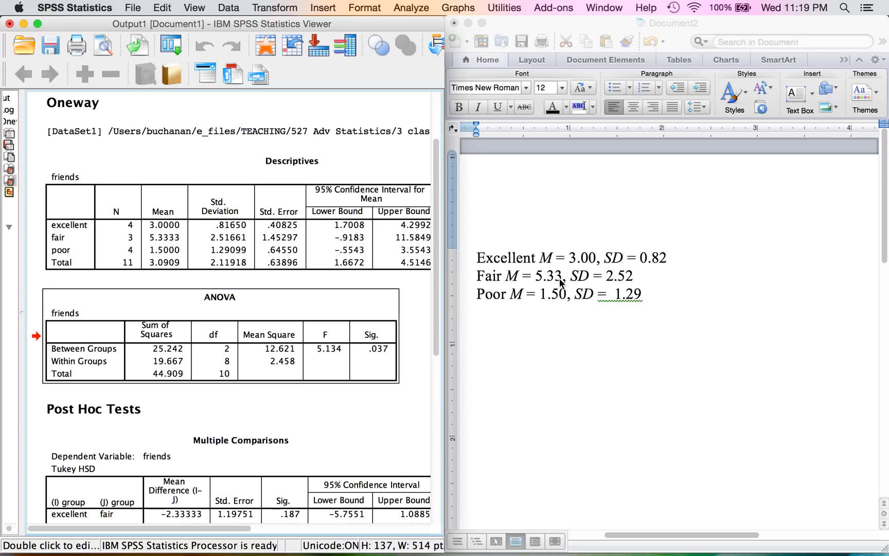
click(530, 326)
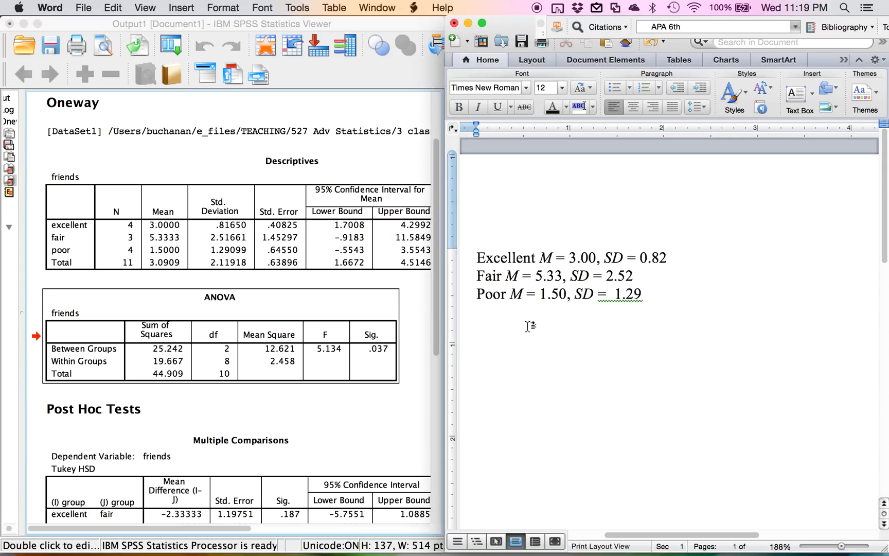
key(super+i)
text(f)
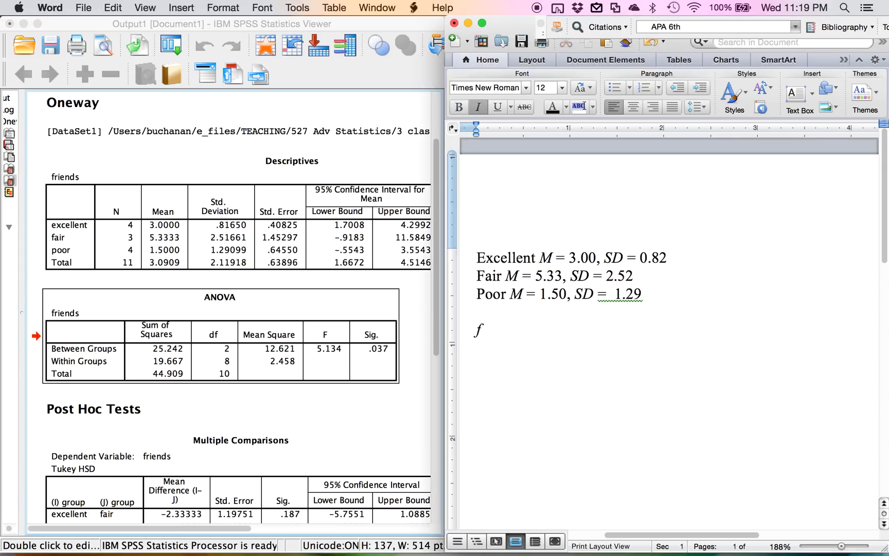
key(BackSpace)
text(/)
text(F)
key(super+i)
text((2,)
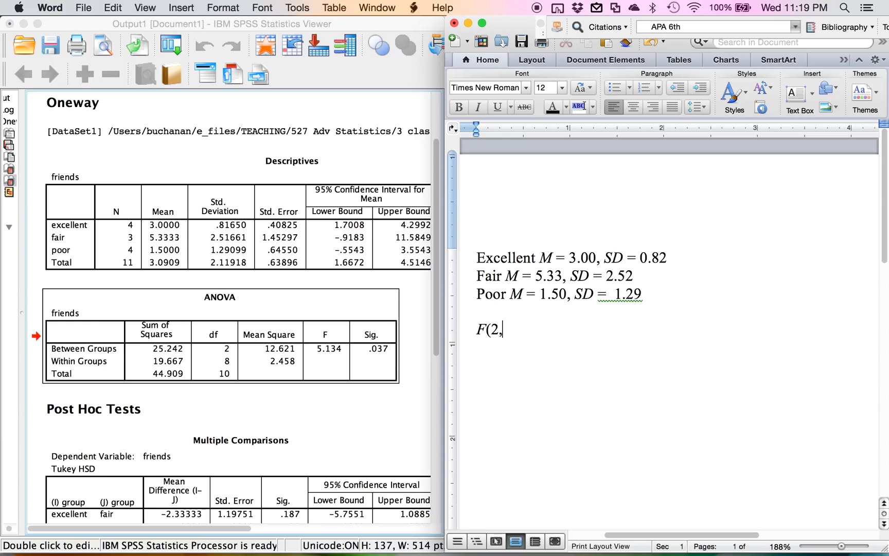
text(8) =)
Step: Add 5.13 to the F line and insert a template line above: italic F(df bn, df wn) =
text( 5.13)
key(Home)
key(super+i)
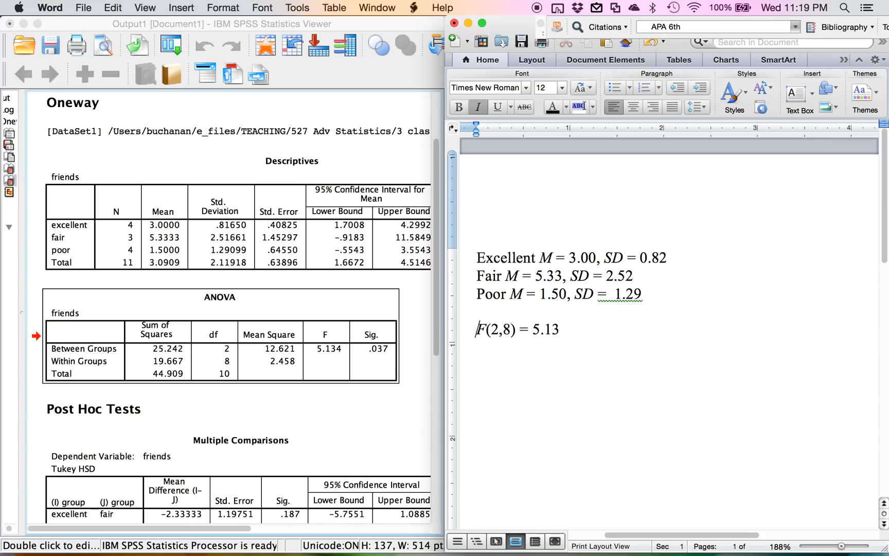
key(Return)
key(Up)
text(F)
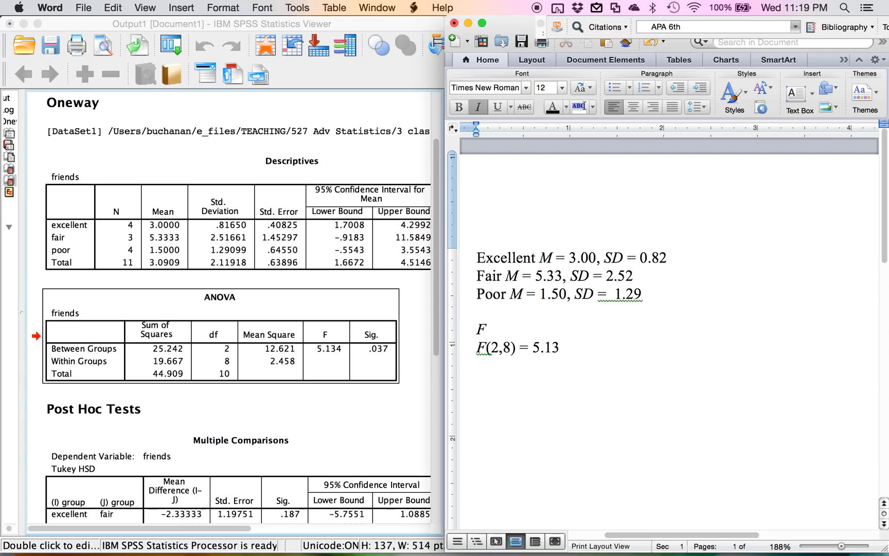
key(super+i)
text((df)
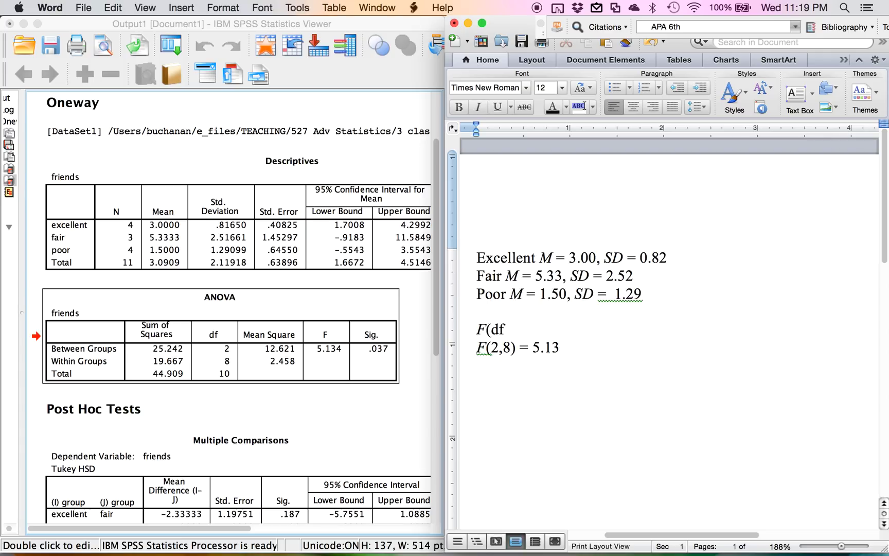
text( bn,)
text( df wn)
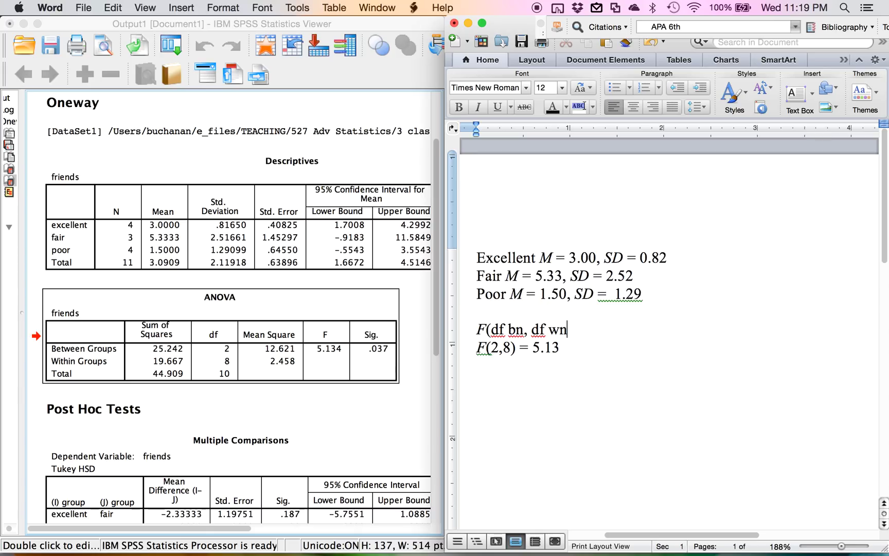
text() =)
Step: Check the SPSS tables and finish the template line with F, Sig, R2
click(126, 227)
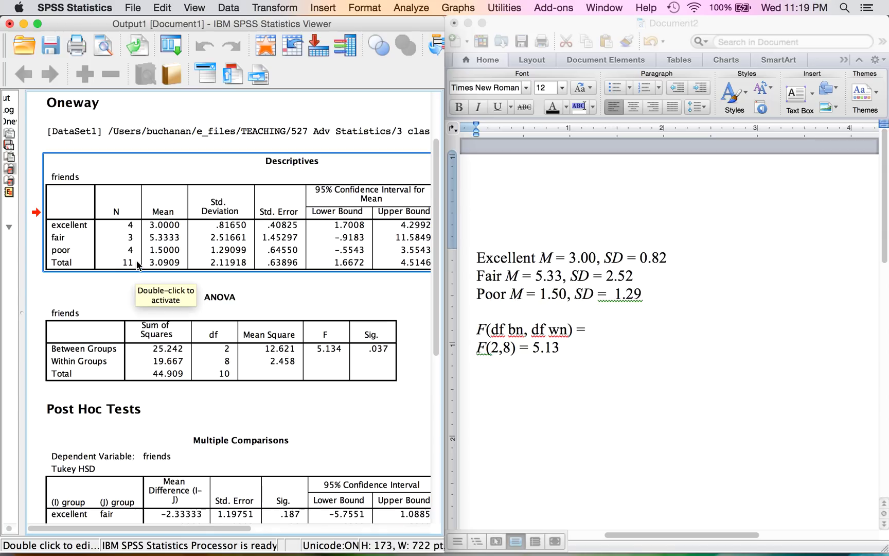
click(595, 330)
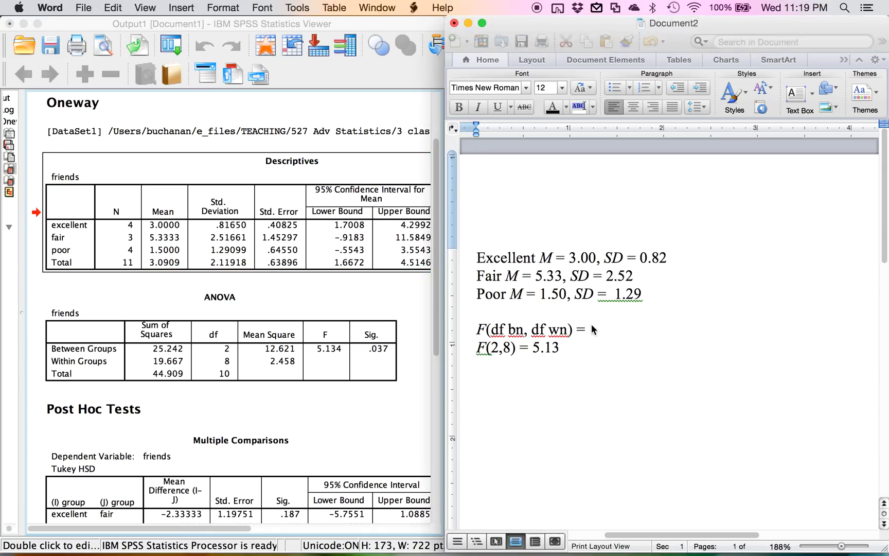
text(T)
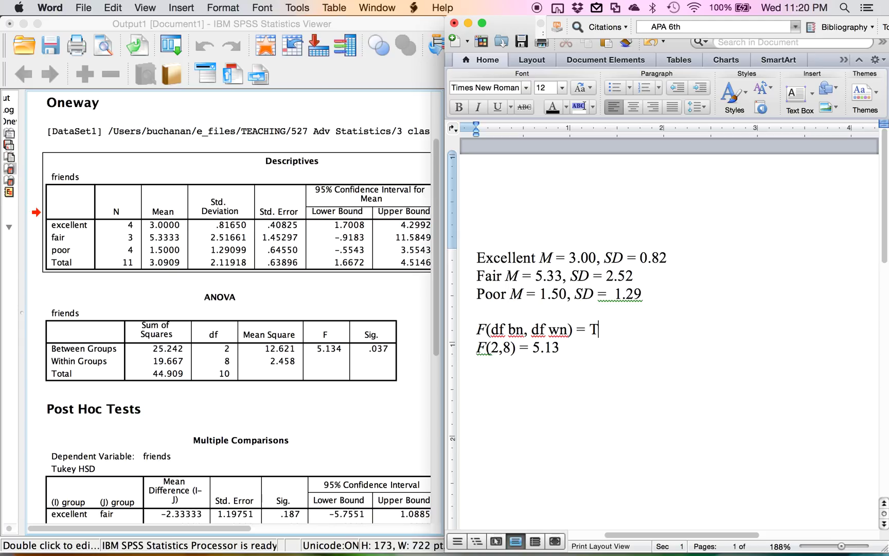
key(BackSpace)
text(F, )
text(Si)
text(g, R)
text(2)
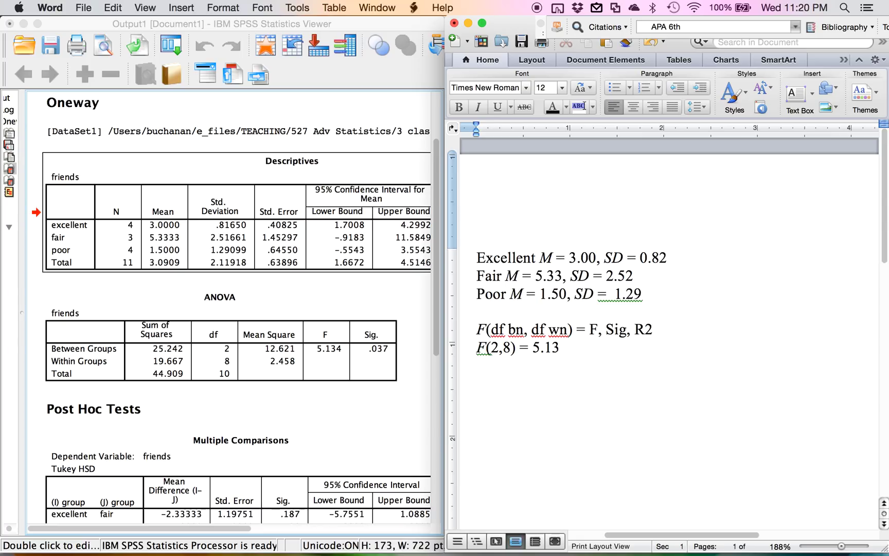
click(579, 347)
Step: Add italic p = .04 to the result line and an italic p = label before Sig
text(=)
key(BackSpace)
key(BackSpace)
text(,)
key(super+i)
text(p)
key(super+i)
text(=)
click(607, 329)
text(p )
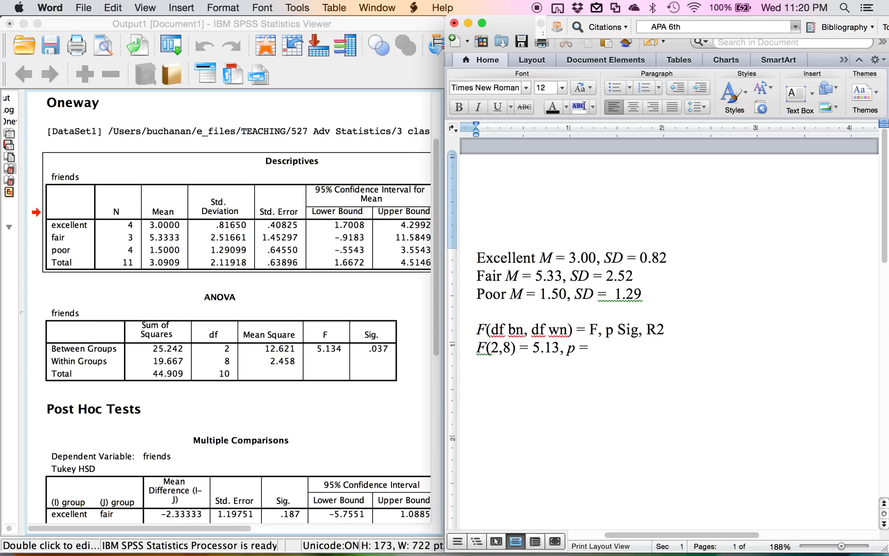
text(=)
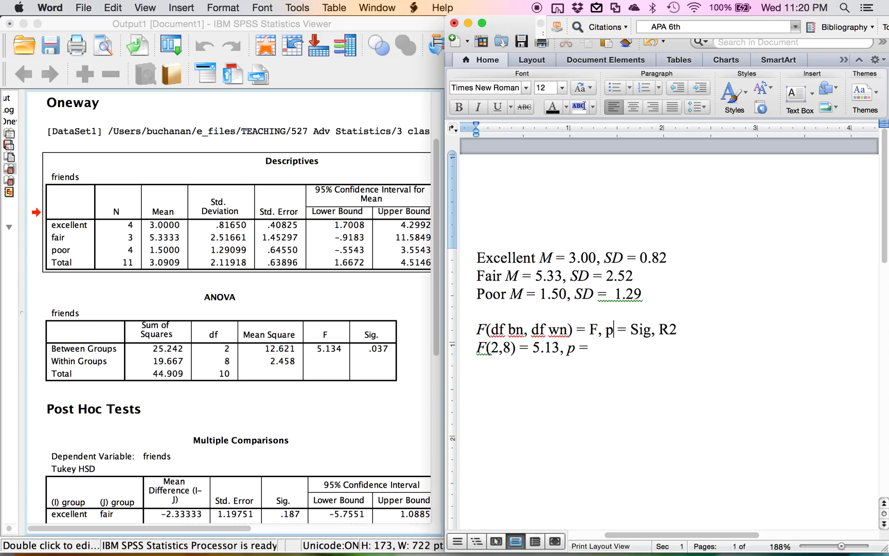
drag(614, 329, 606, 329)
key(super+i)
key(Down)
text(04)
text(,)
Step: Append italic R with superscript 2 and an equals sign to the result line
key(super+i)
text(R)
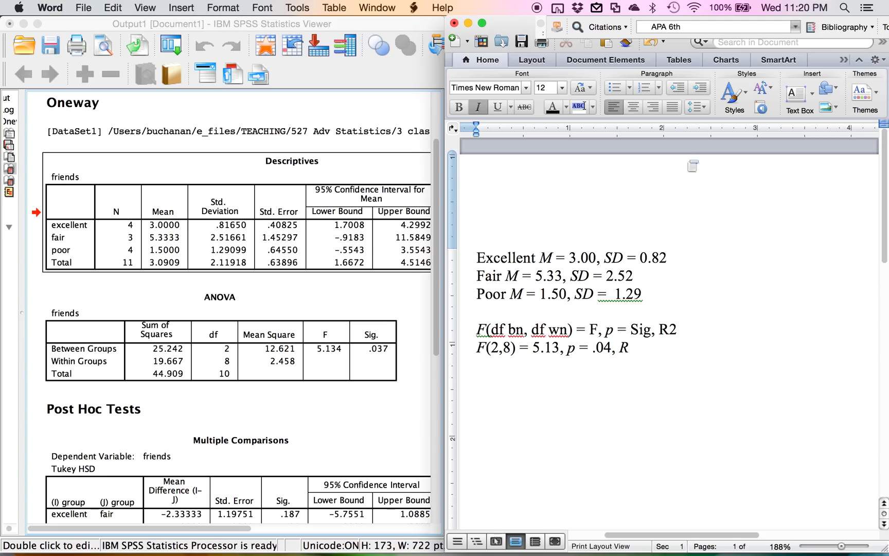
mouse_move(506, 24)
mouse_down()
mouse_move(502, 7)
mouse_move(62, 11)
mouse_up()
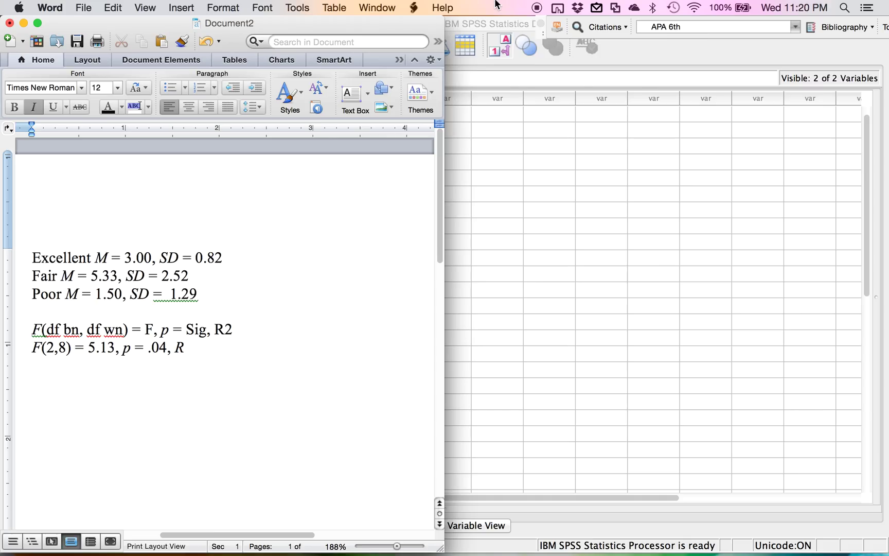
click(38, 22)
click(104, 109)
text(2)
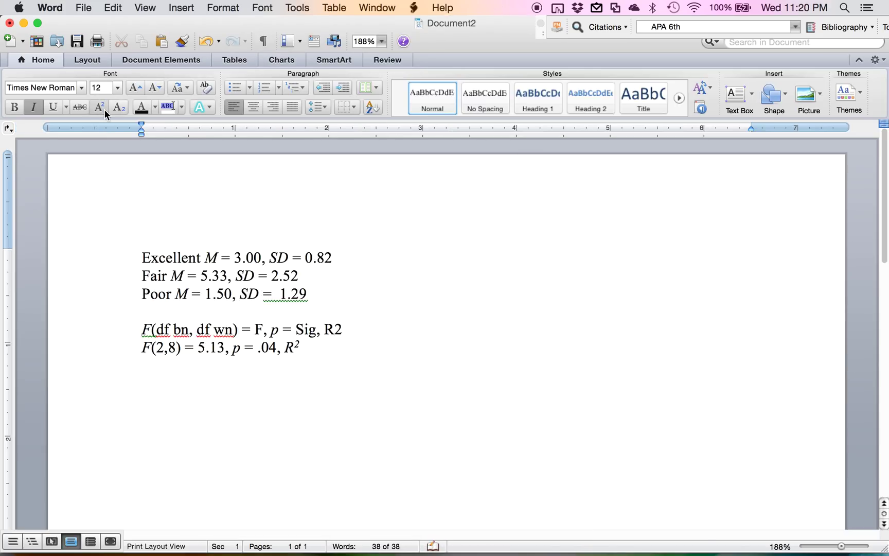
text( =)
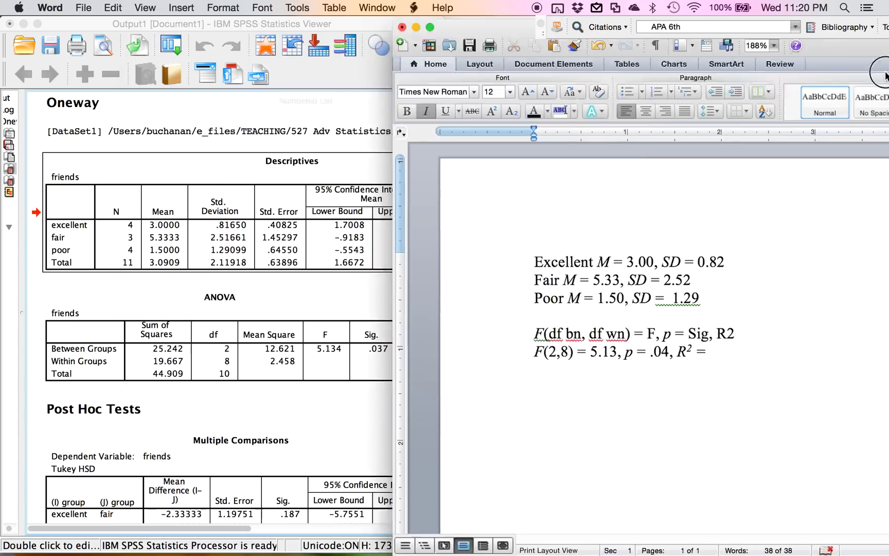
click(37, 23)
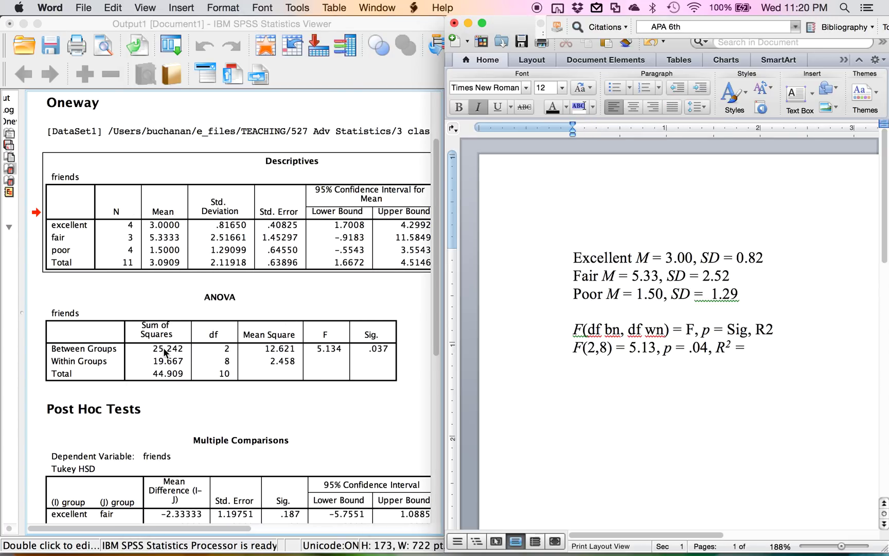
Step: Compute 25.24 ÷ 44.91 in Calculator, giving about 0.562
click(844, 8)
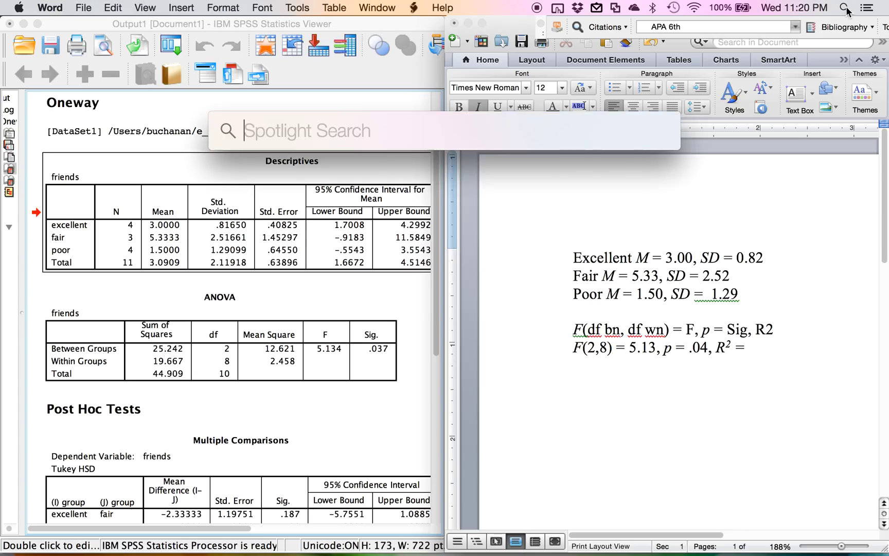
text(calc)
key(Return)
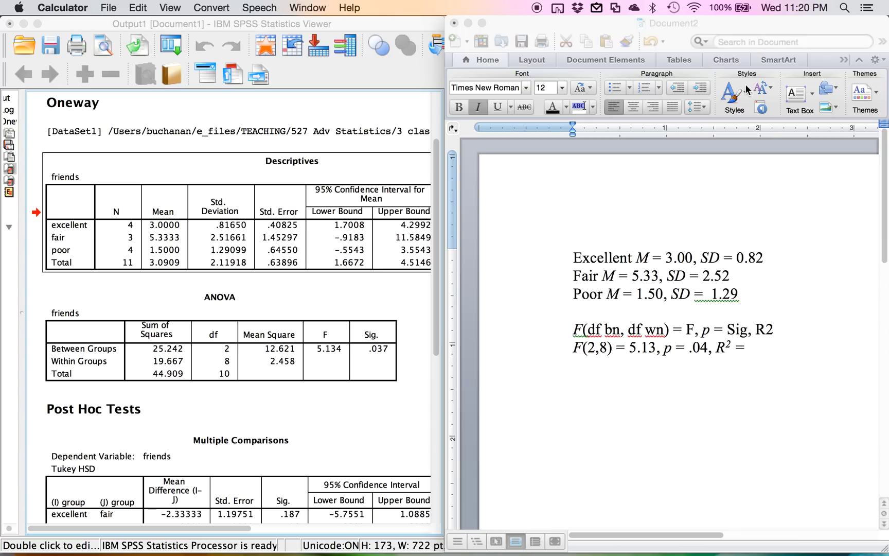
text(25.)
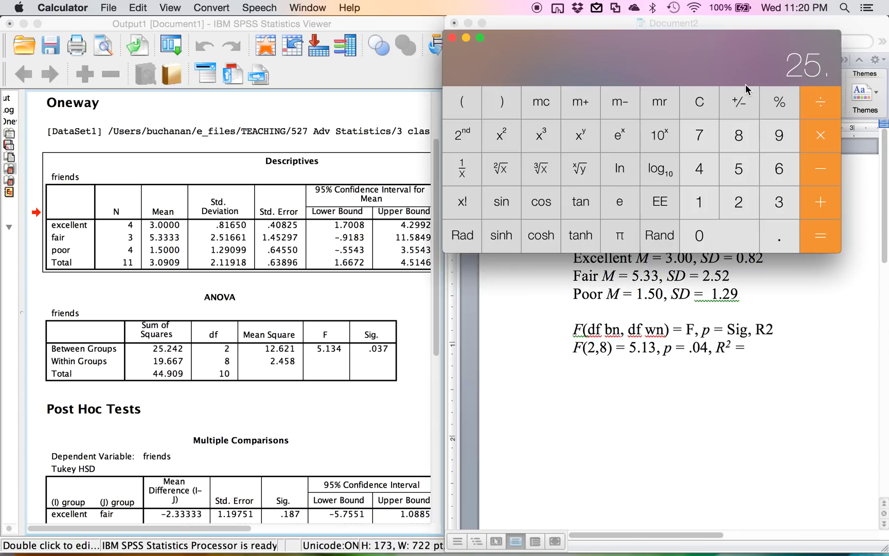
text(24)
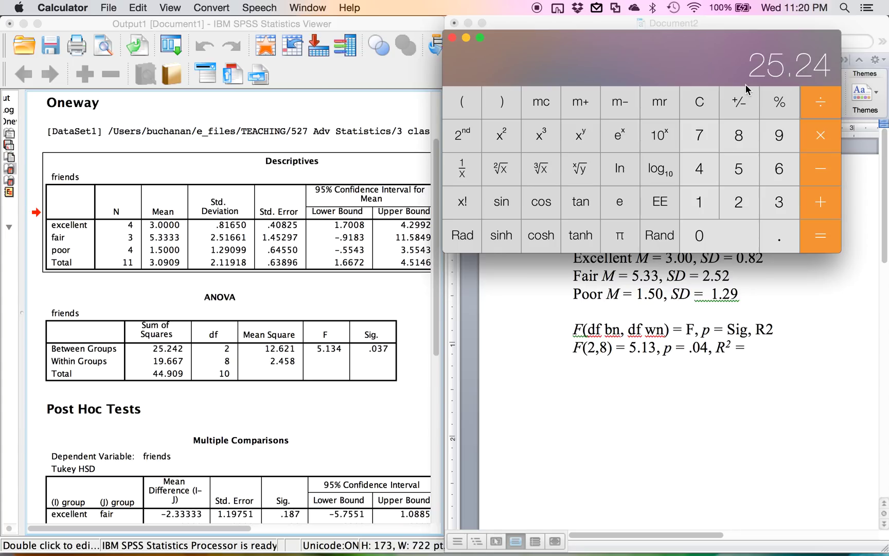
text(/44.91)
key(Return)
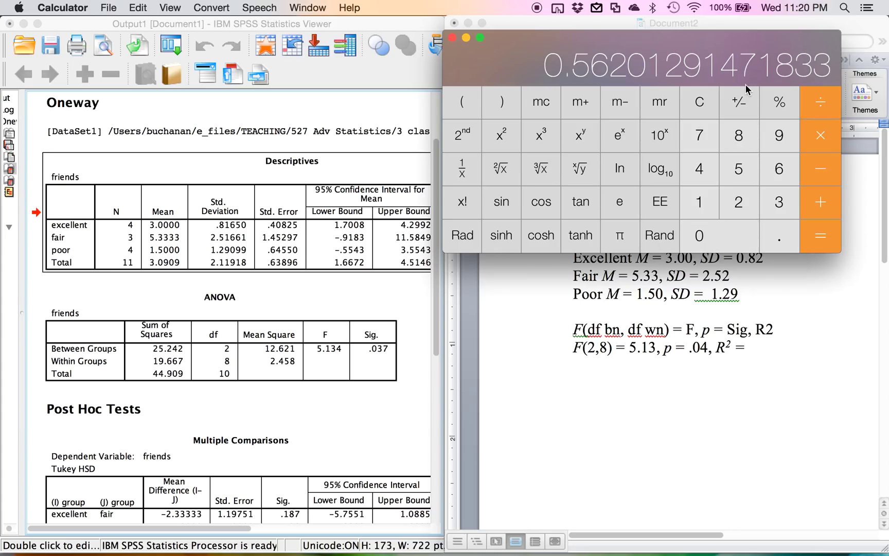
Step: End the Word result line with R² = .56 and start a new line below
click(756, 349)
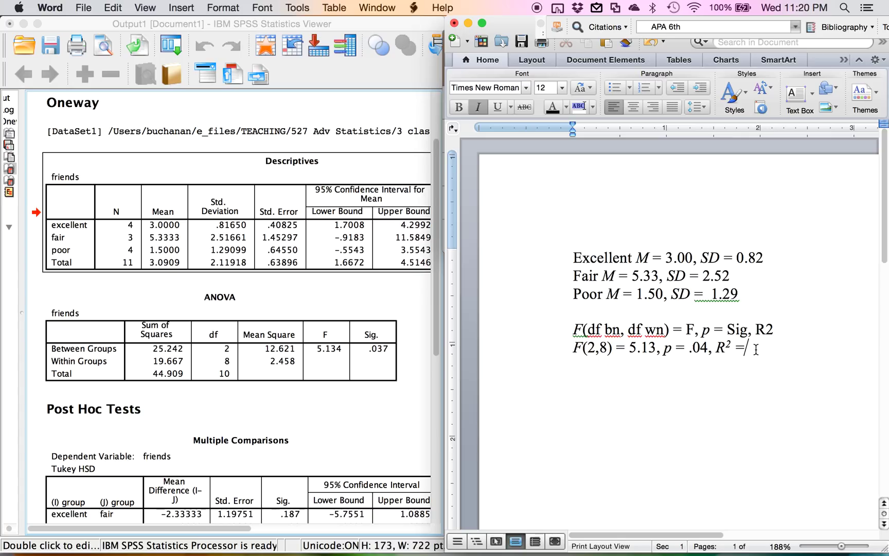
key(BackSpace)
text(.5)
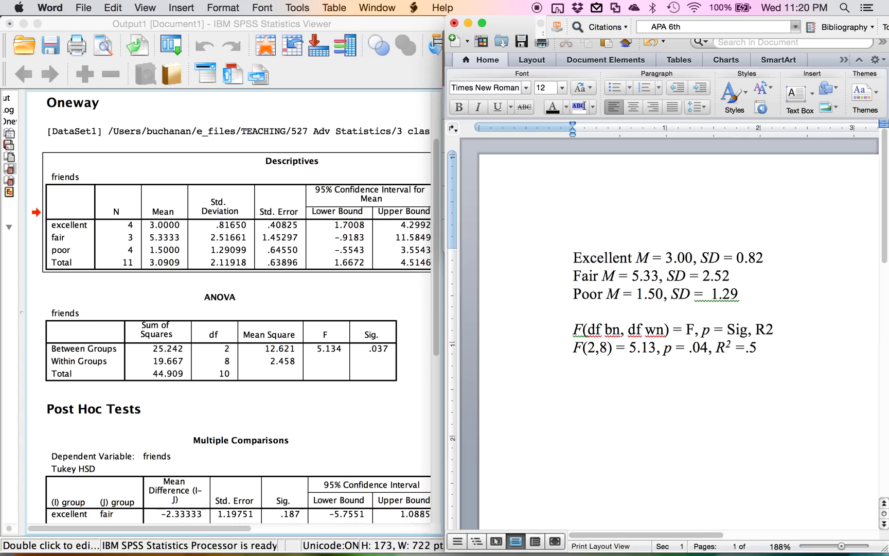
text(6)
key(Left)
key(Left)
key(Left)
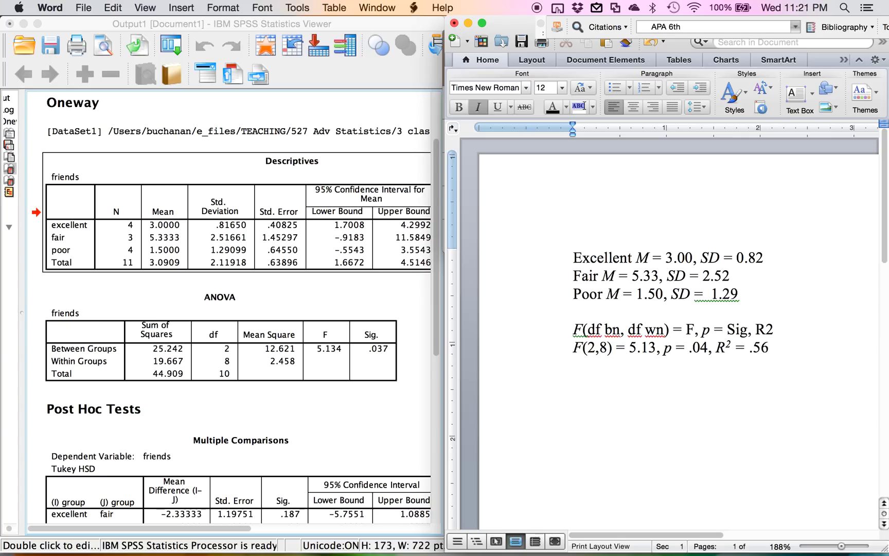
key(Right)
key(Right)
key(Right)
key(Return)
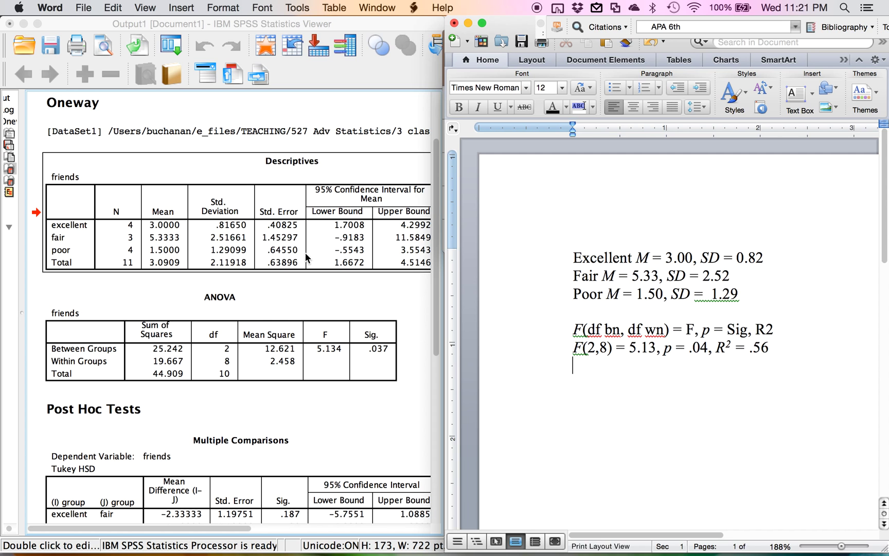
Step: Type the first Tukey line, 'Excellent versus fair, p = .19', with an italic p
scroll(262, 314, down, 3)
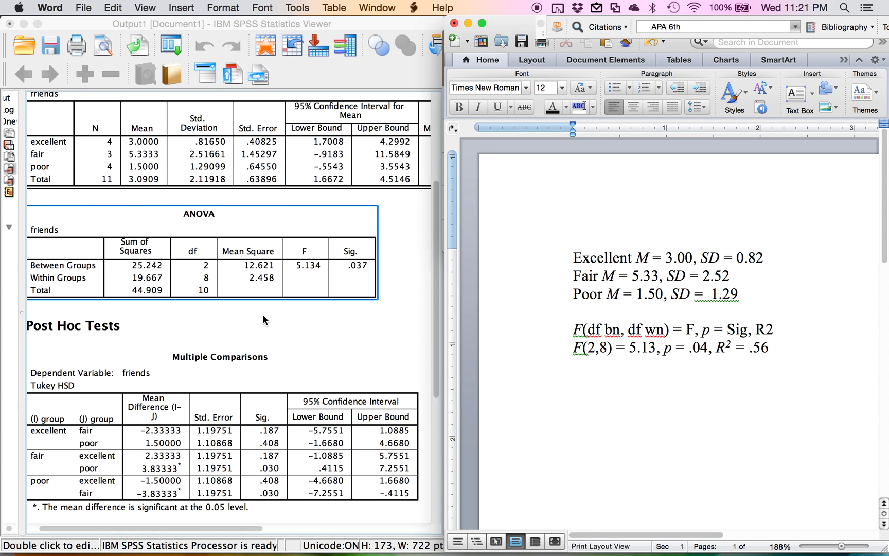
scroll(262, 314, down, 3)
scroll(263, 313, down, 1)
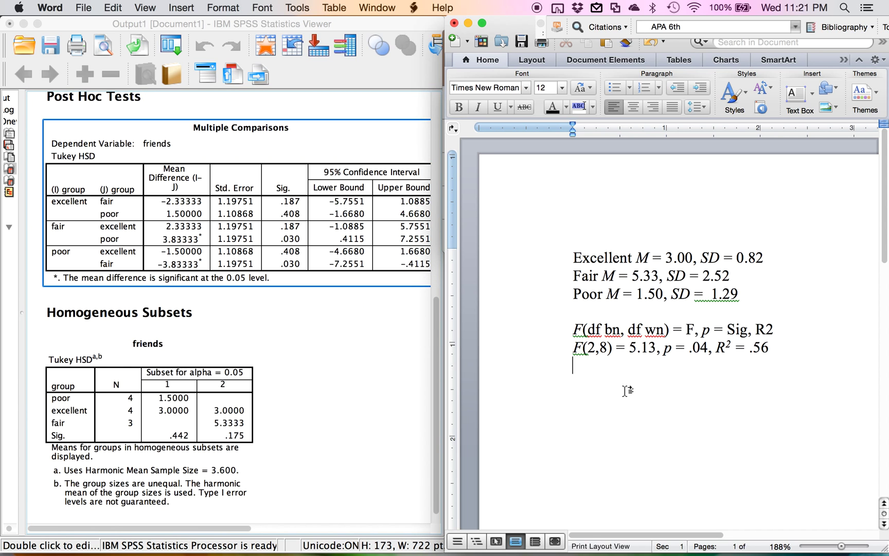
text(Exc)
key(BackSpace)
key(BackSpace)
key(BackSpace)
text(el)
key(BackSpace)
text(llent v)
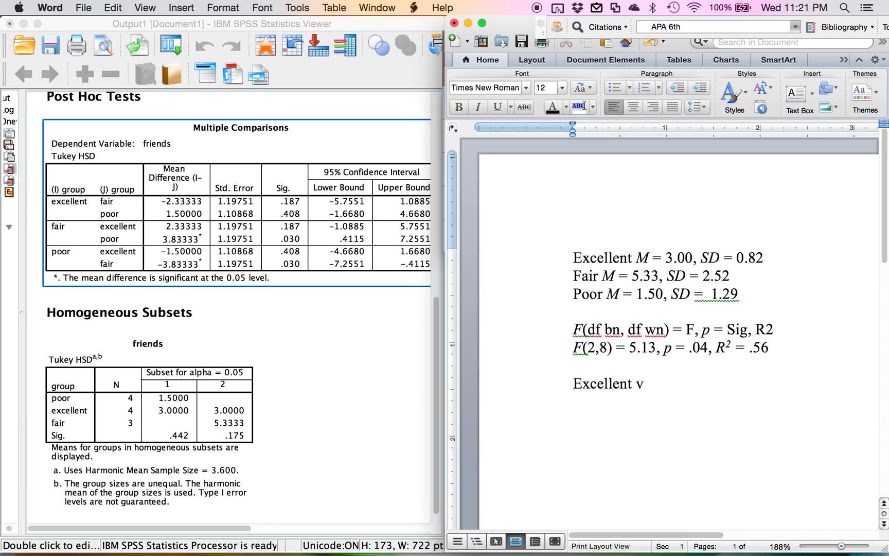
text(ersus fair)
text(,)
key(super+i)
text( p)
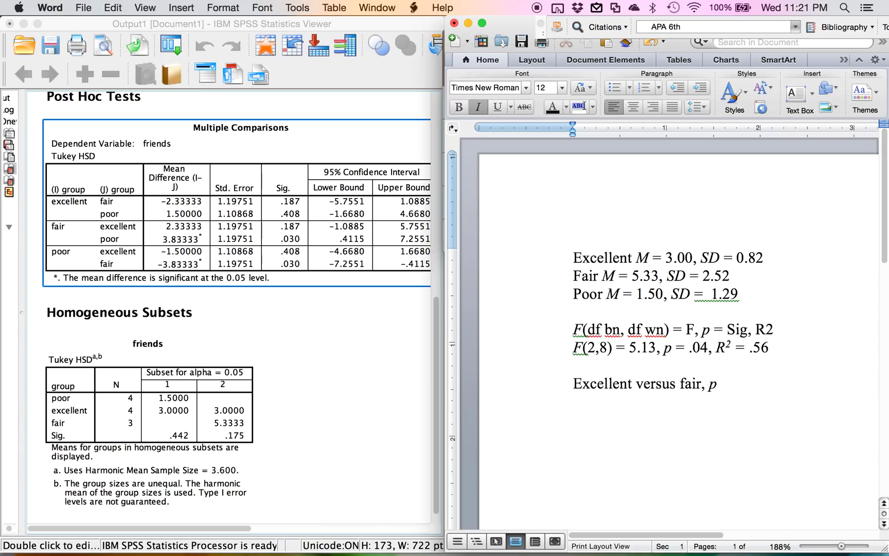
key(super+i)
text(= .19)
Step: Add a new line reading 'Excellent versus poor, p = .41', with an italic p
key(Return)
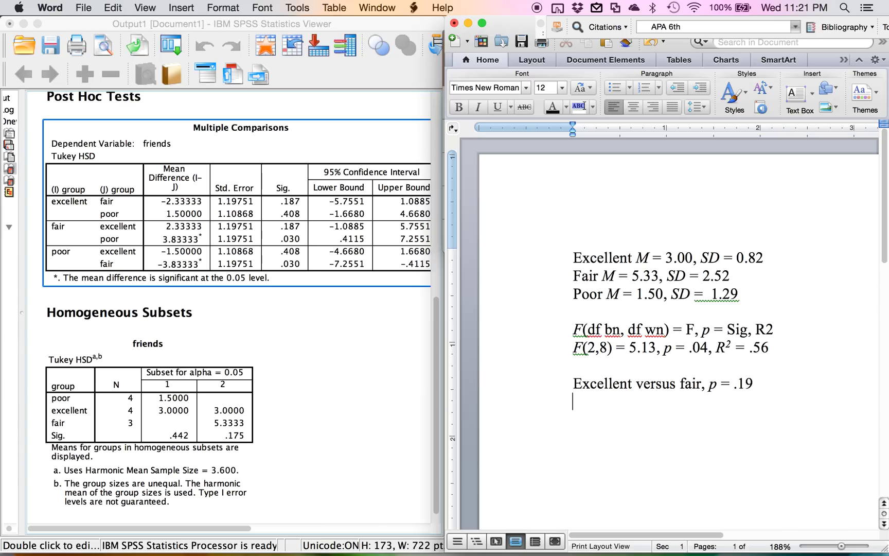
text(Ec)
key(BackSpace)
text(xc)
text(ellent versus p)
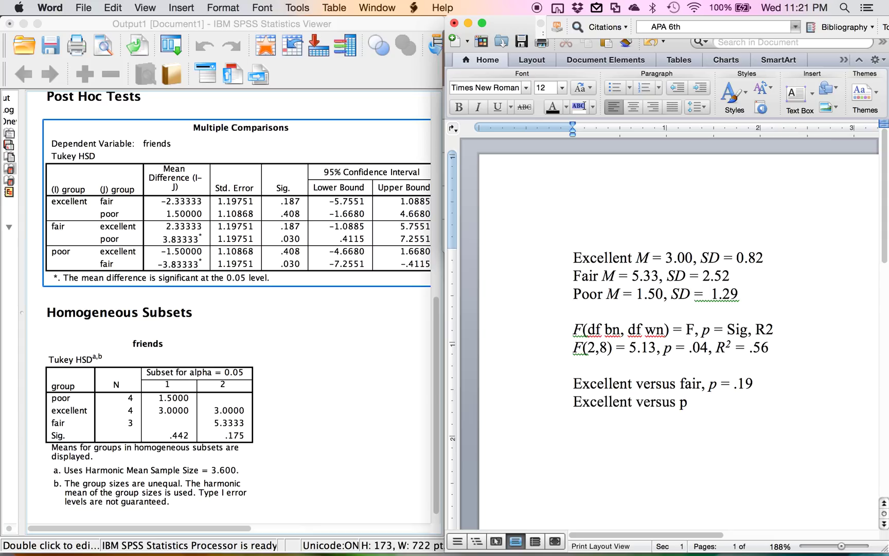
text(oor,)
key(super+i)
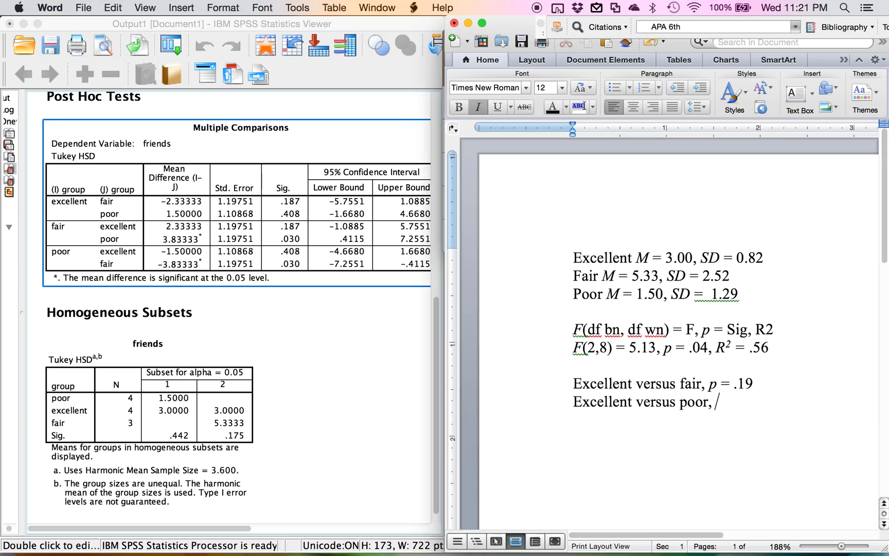
text(p)
key(super+i)
text(= .)
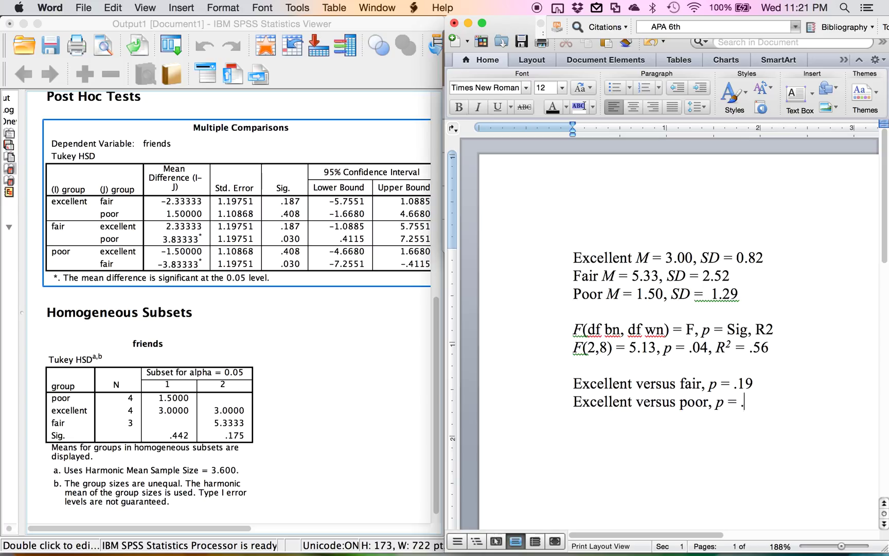
text(41)
Step: Check the Tukey Sig. values in SPSS's Multiple Comparisons table, then return to Word
click(70, 203)
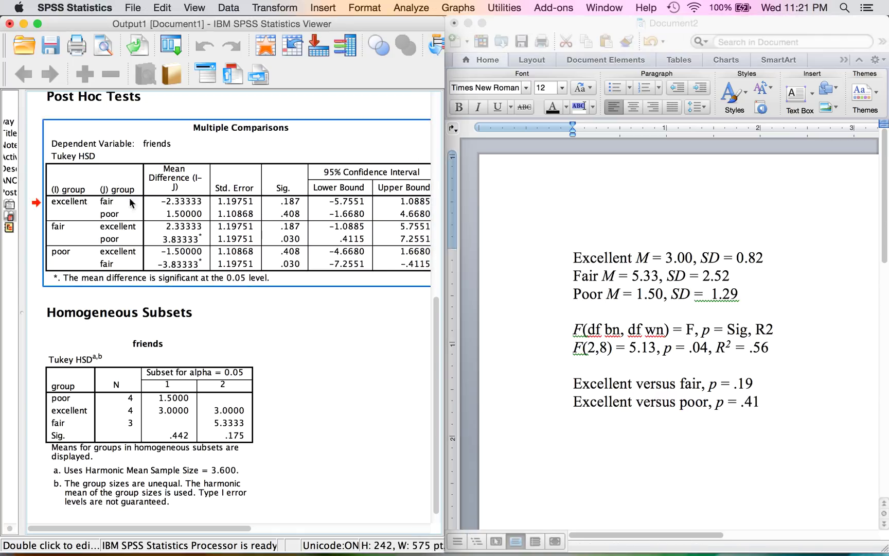
click(295, 203)
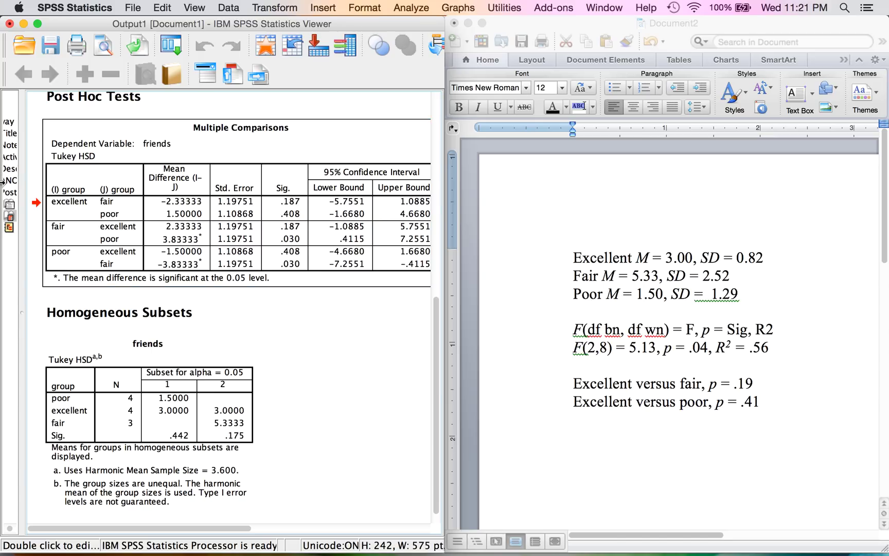
click(56, 209)
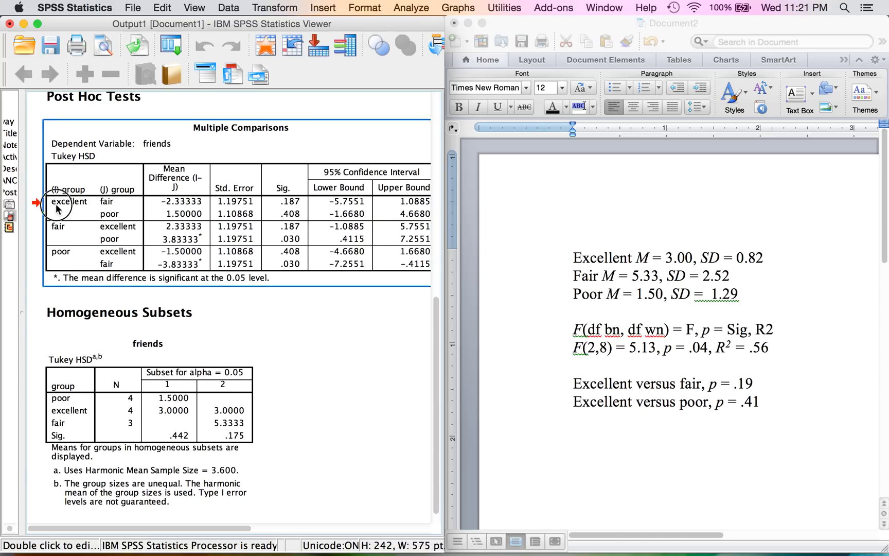
click(297, 218)
click(668, 428)
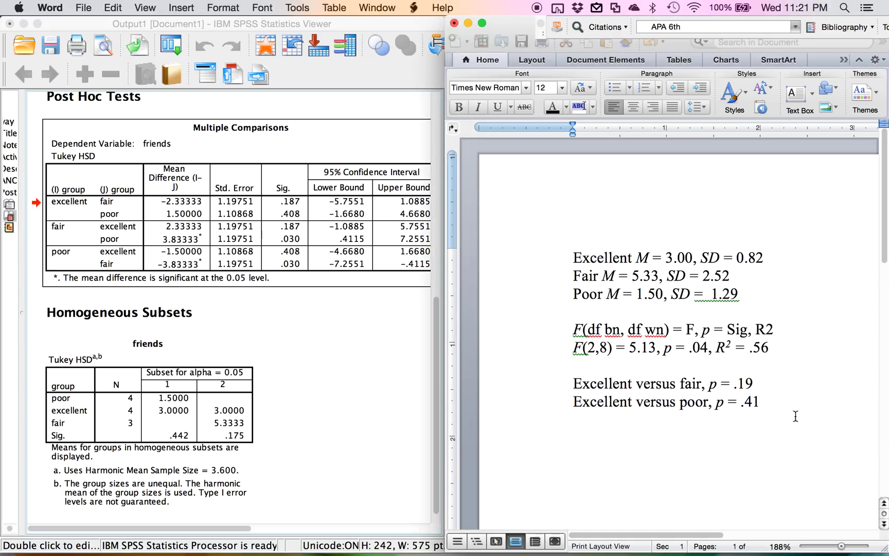
Step: Add the final line for fair versus poor with an italic p = .03
key(Return)
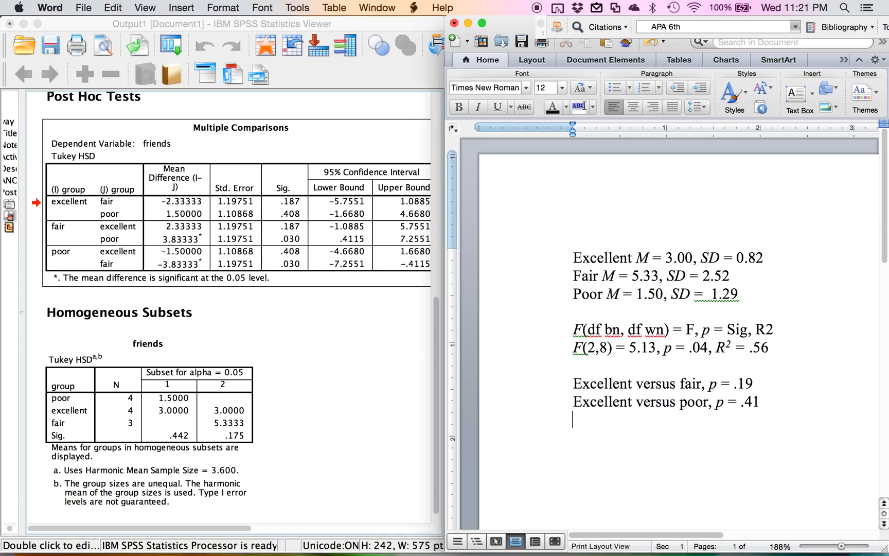
text(Fair vers)
text(us poor,)
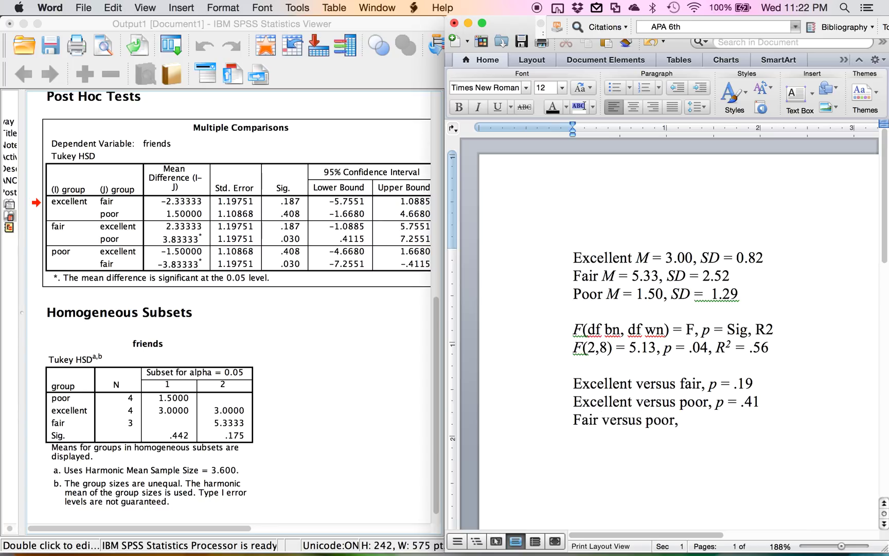
key(super+i)
text(p)
key(super+i)
text(=)
text( .023)
key(BackSpace)
key(BackSpace)
text(3)
key(super+i)
click(704, 424)
scroll(251, 382, up, 3)
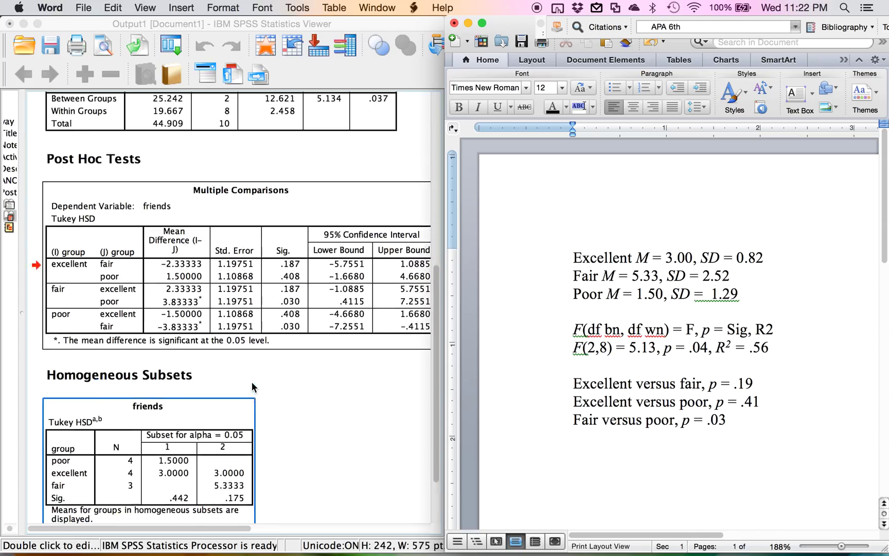
drag(574, 257, 725, 292)
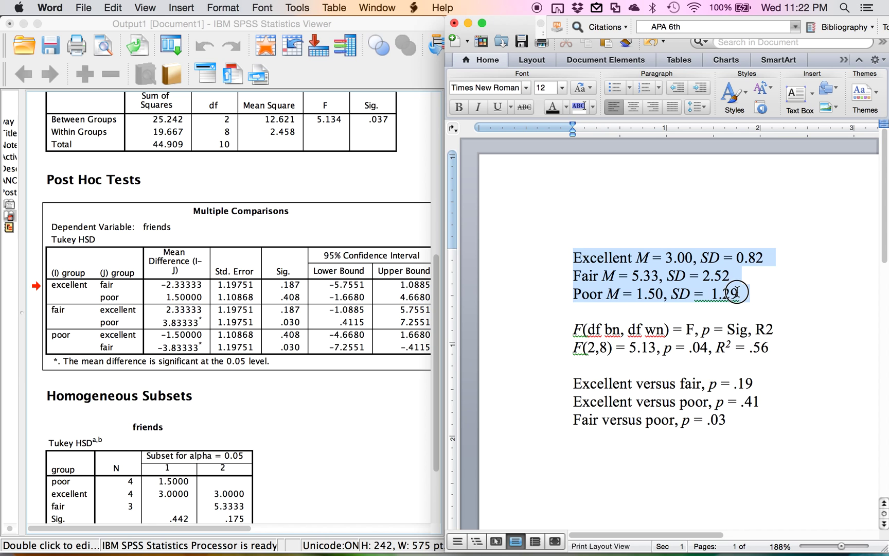
scroll(271, 204, up, 5)
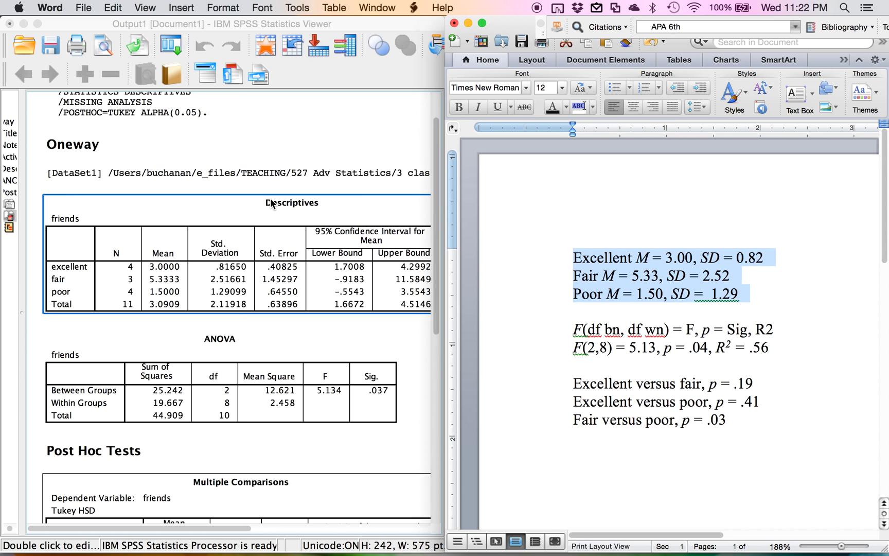
scroll(271, 203, up, 3)
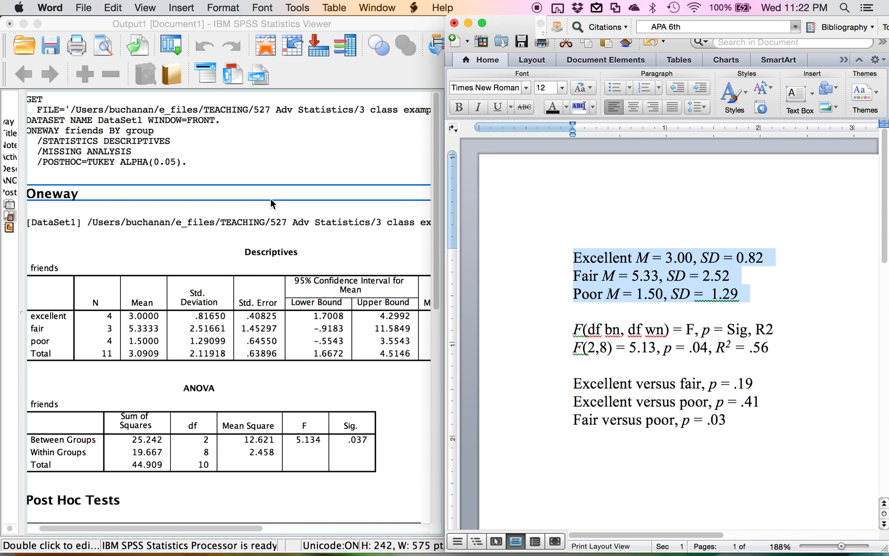